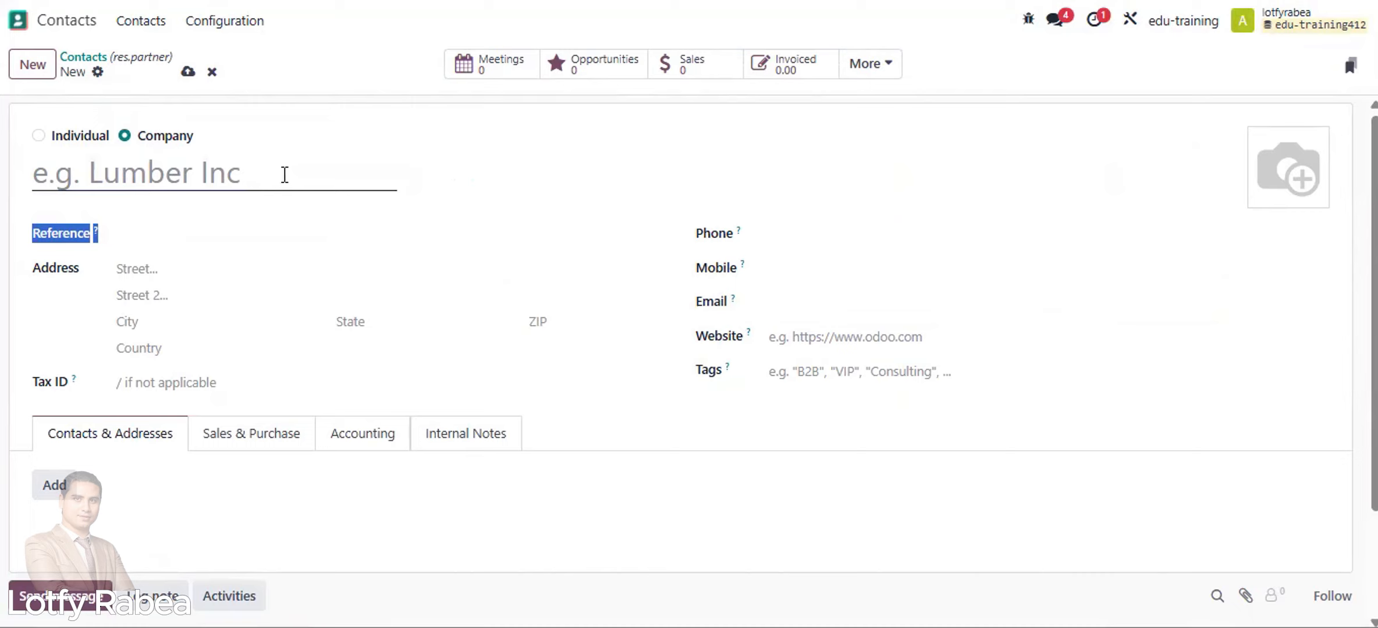
Step: Check the tags available on the new contact, discard the blank contact and open the Contact Tags list
{"action": "left_click", "coordinate": [817, 371]}
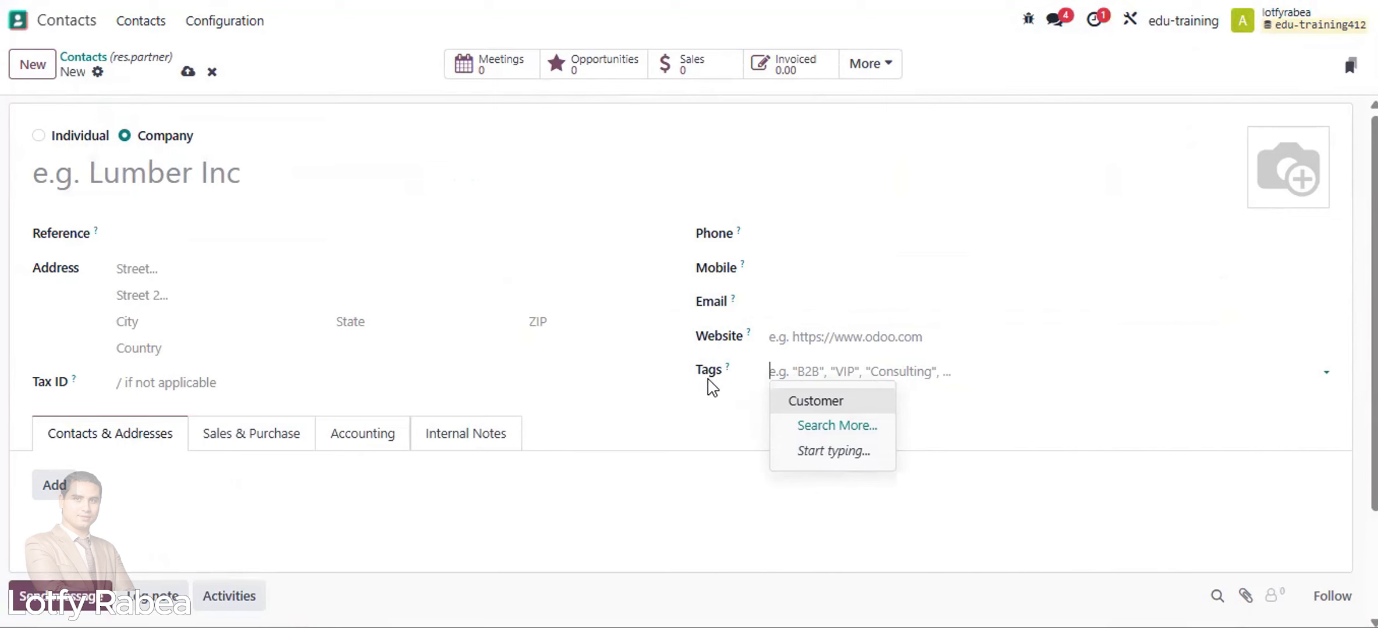
{"action": "left_click", "coordinate": [211, 73]}
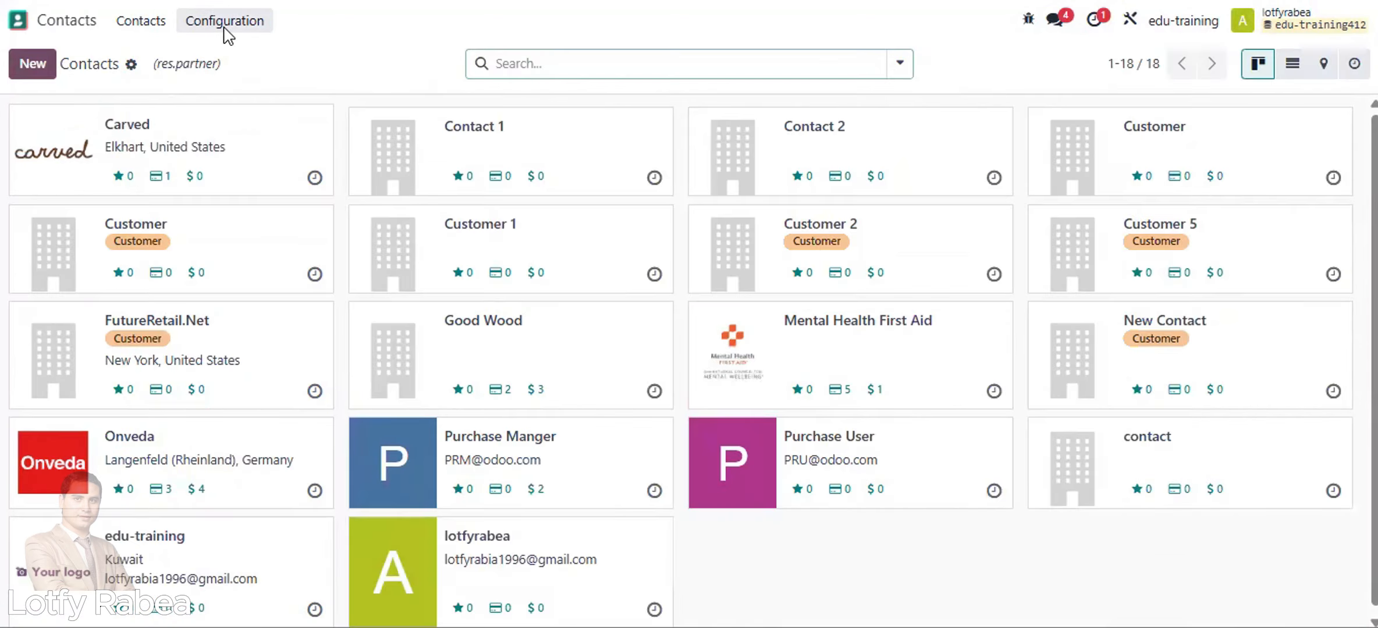
{"action": "left_click", "coordinate": [224, 25]}
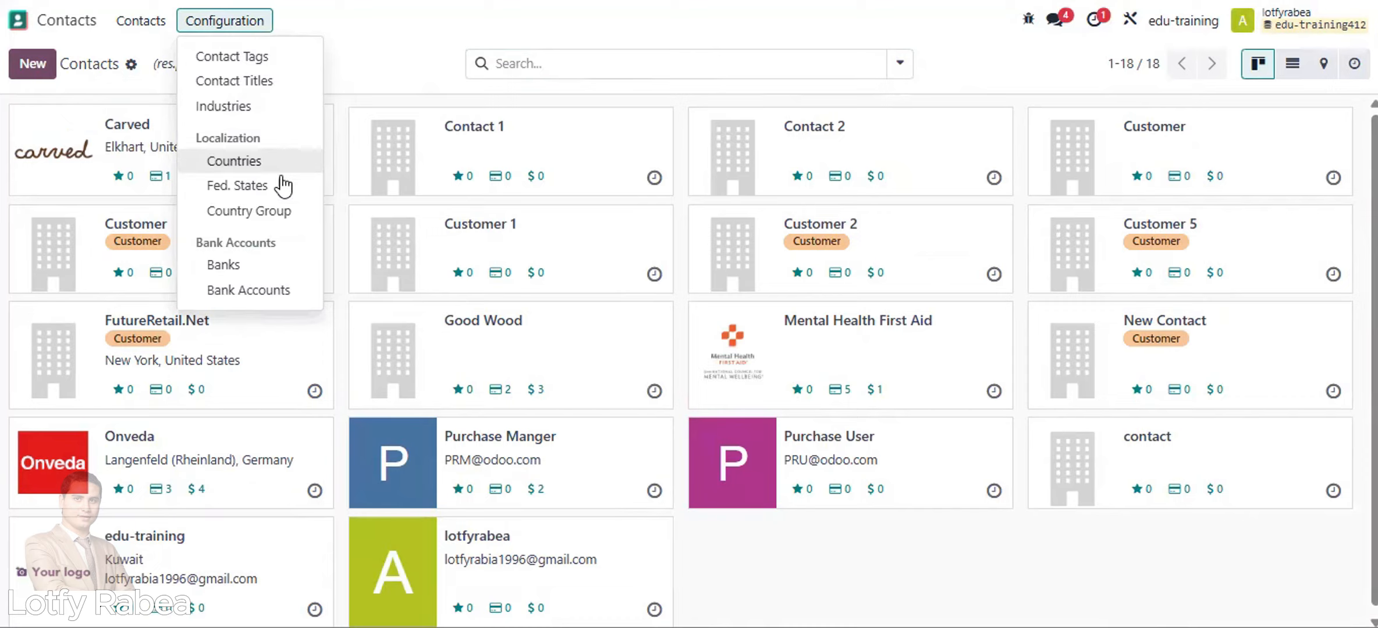
{"action": "left_click", "coordinate": [263, 60]}
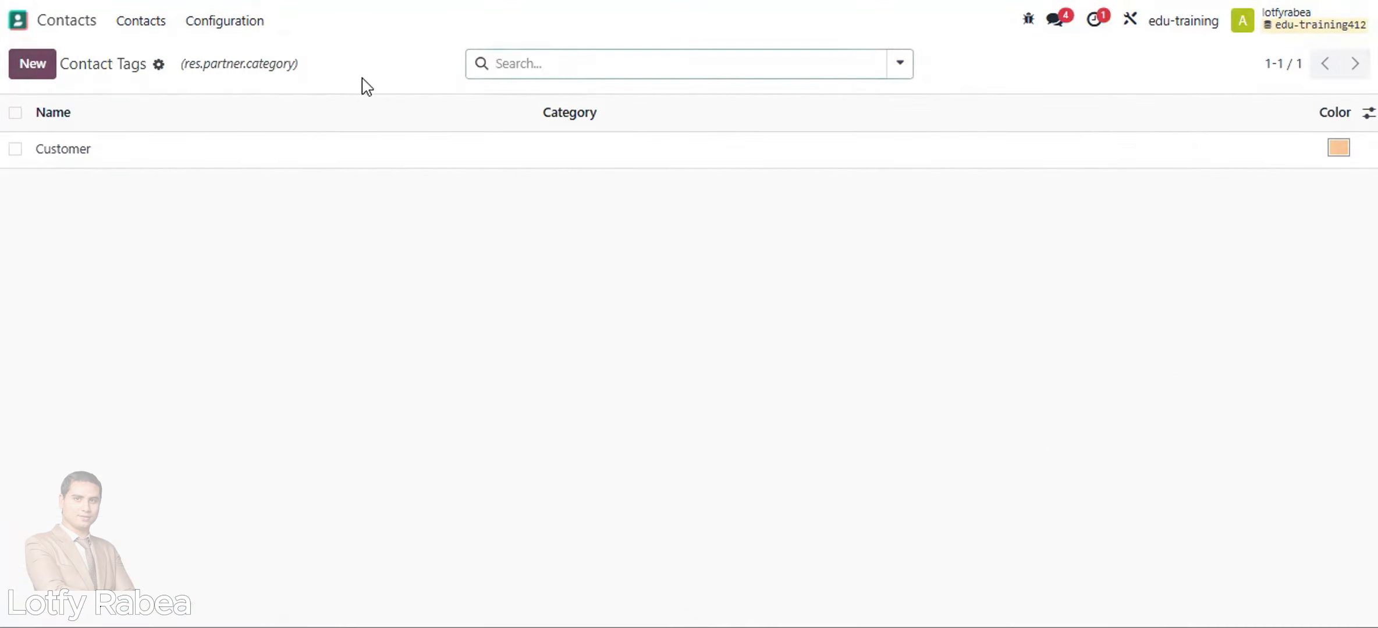
Step: Create and save a contact tag named Vendor
{"action": "left_click", "coordinate": [32, 65]}
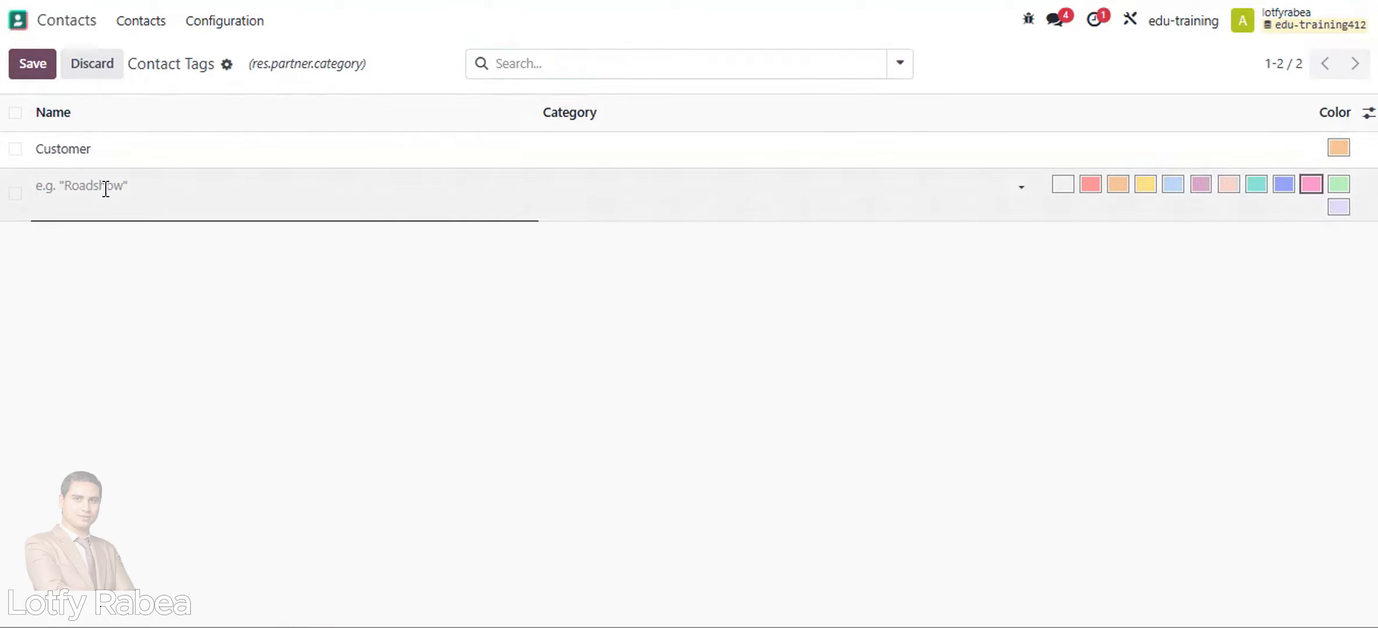
{"action": "type", "text": "Ven"}
{"action": "type", "text": "dore"}
{"action": "left_click", "coordinate": [35, 67]}
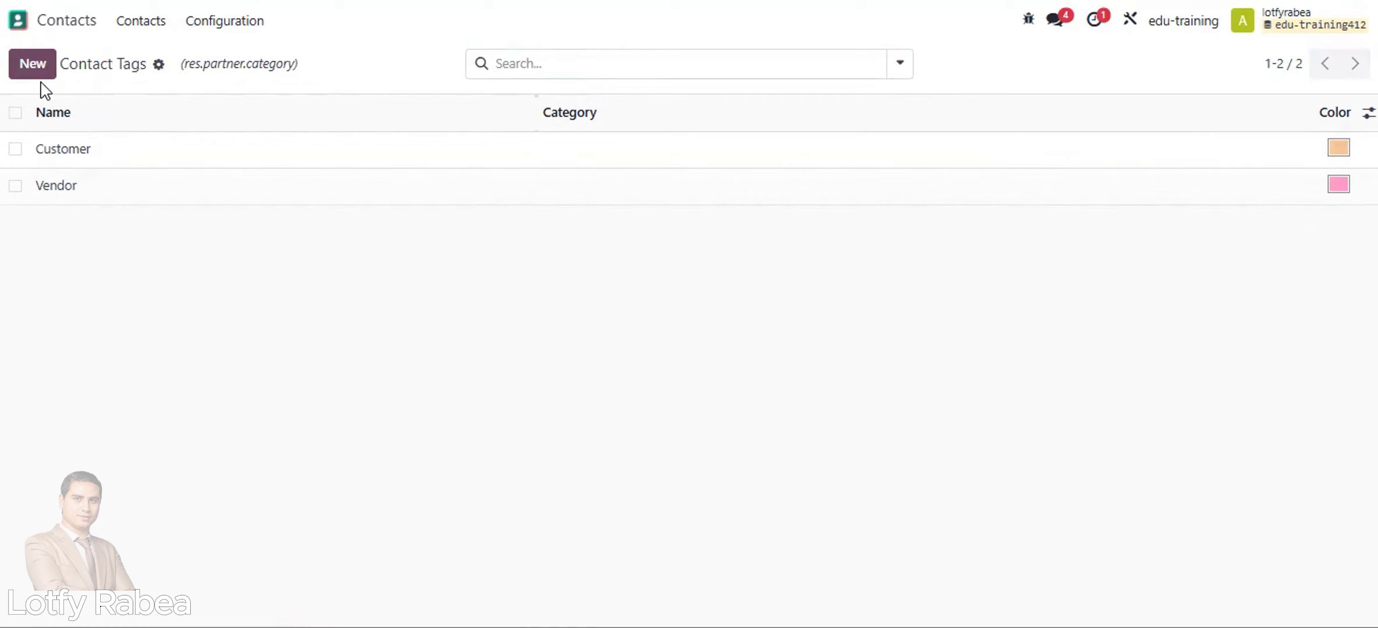
Step: Find the Sequences list in the technical settings and open the Contact REF sequence
{"action": "left_click", "coordinate": [35, 20]}
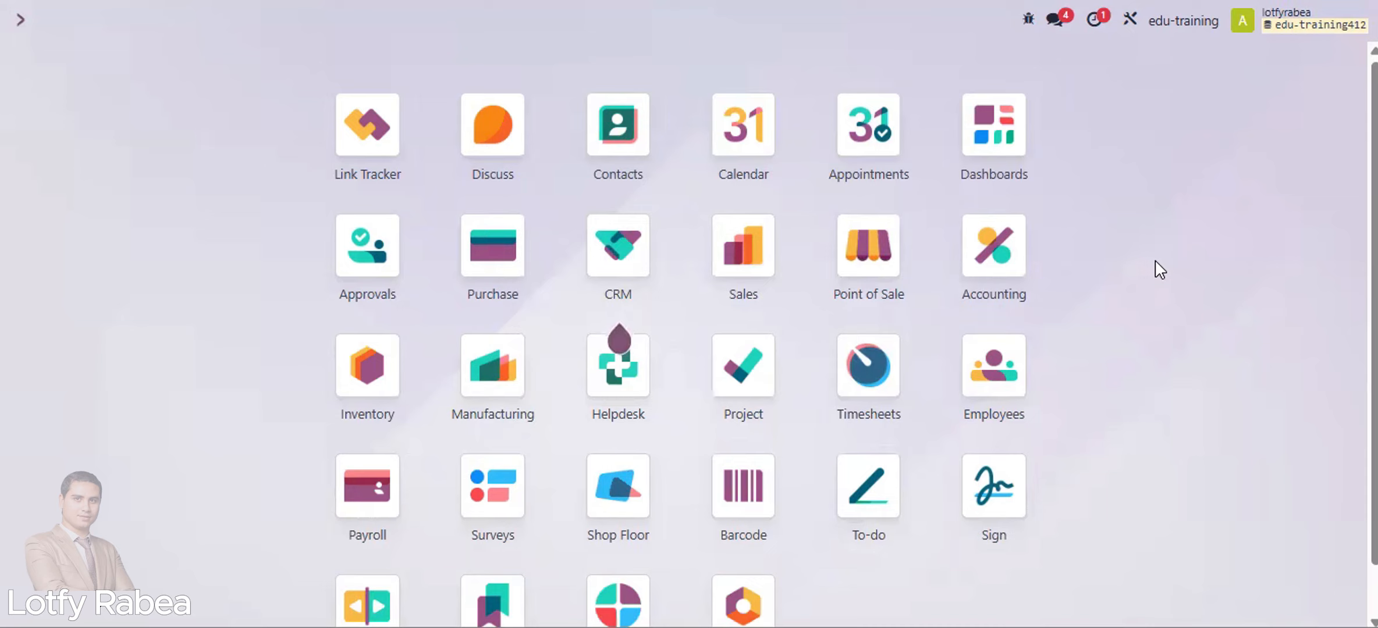
{"action": "type", "text": "s"}
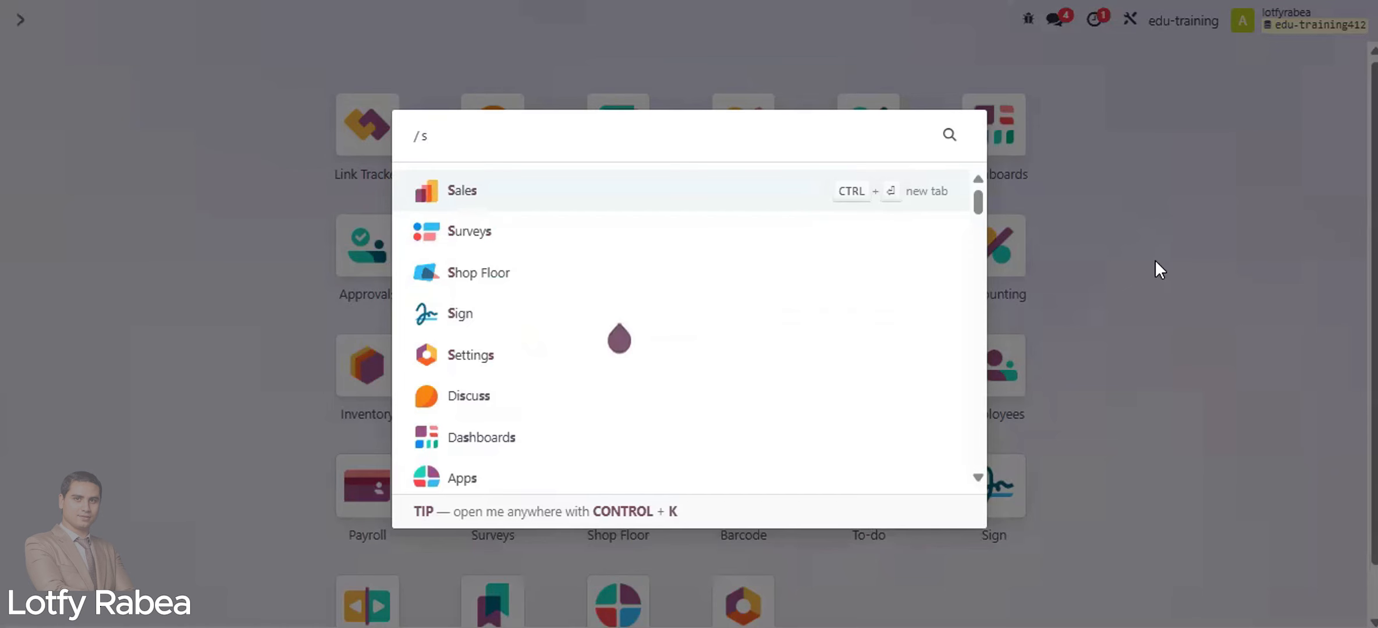
{"action": "type", "text": "e"}
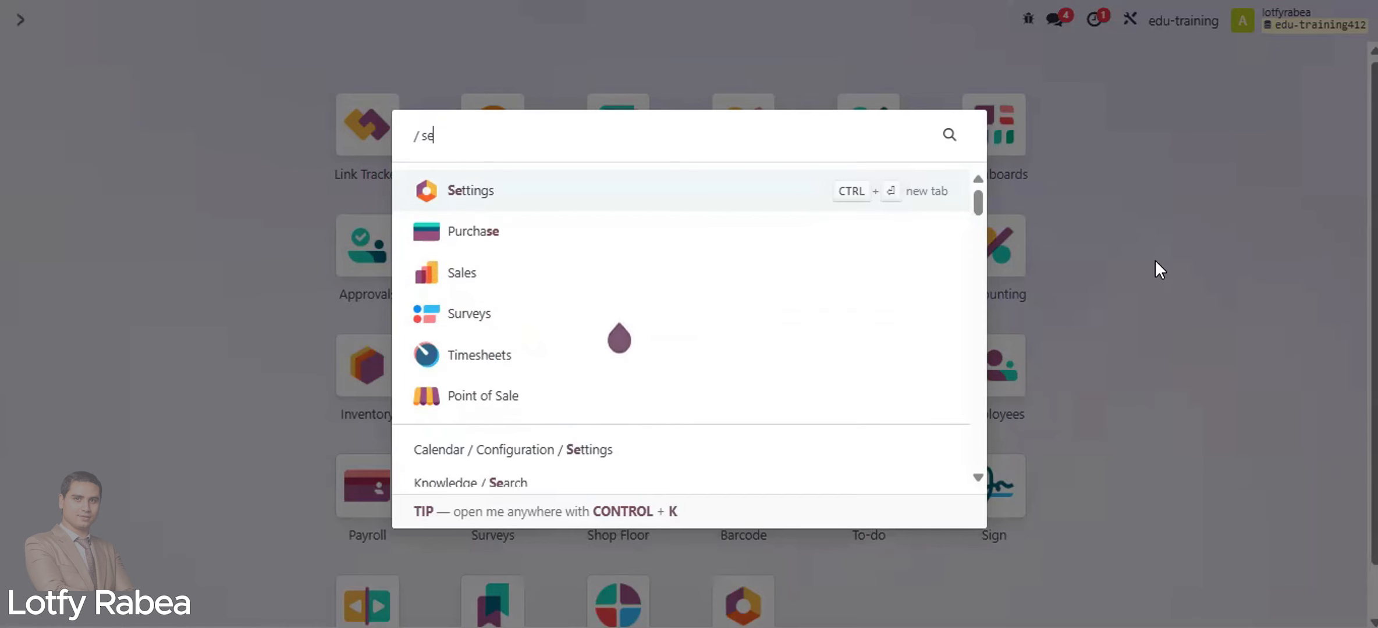
{"action": "type", "text": "q"}
{"action": "left_click", "coordinate": [713, 185]}
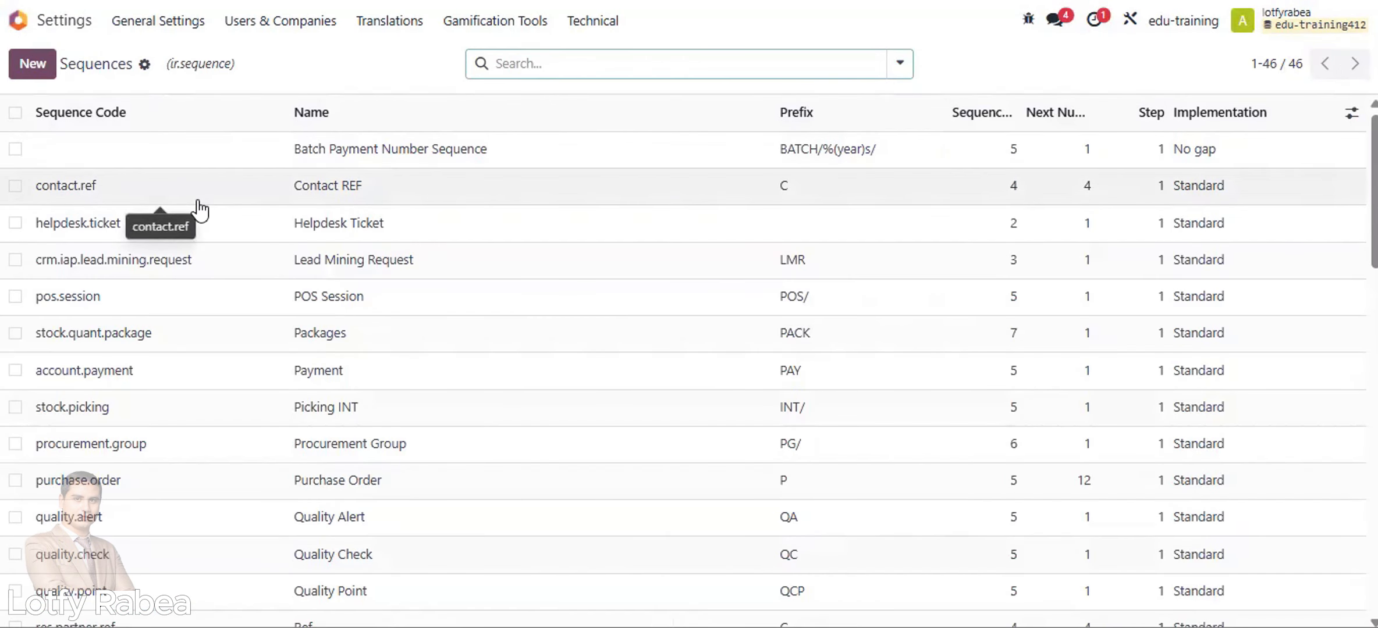
{"action": "left_click", "coordinate": [216, 204]}
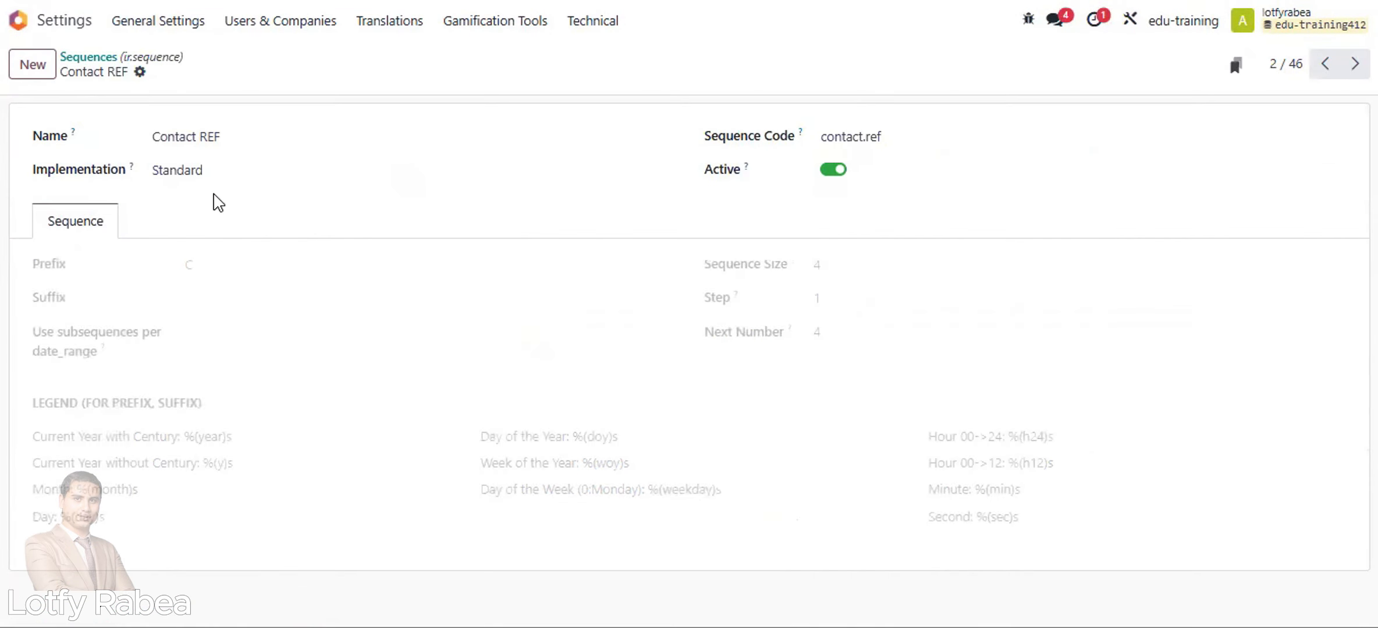
Step: Start a new sequence named Vendor Ref with the sequence code vendor.ref and the prefix V
{"action": "left_click", "coordinate": [33, 65]}
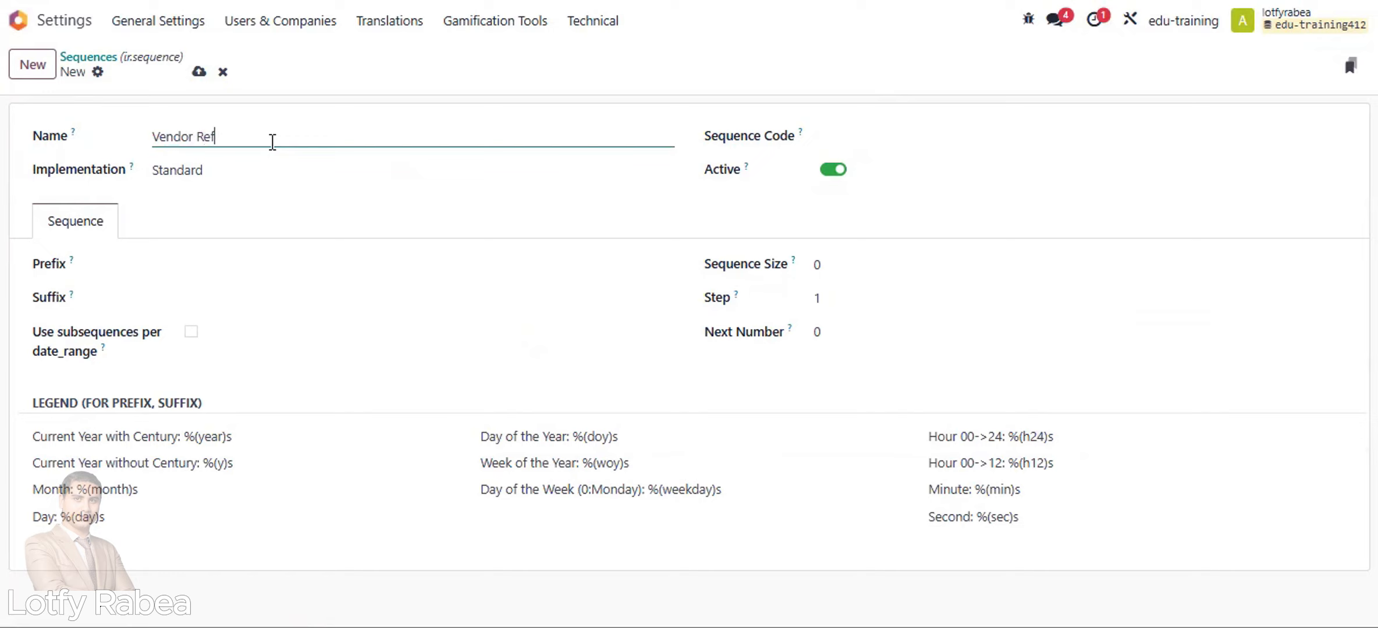
{"action": "left_click", "coordinate": [921, 142]}
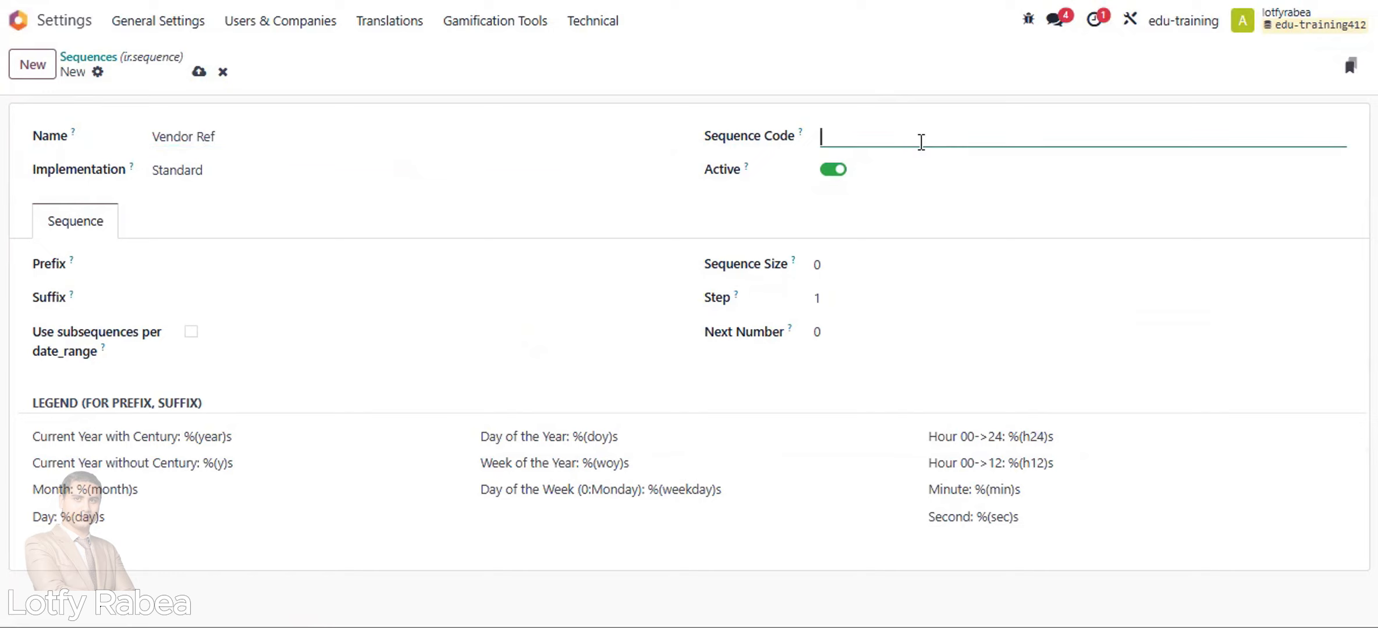
{"action": "type", "text": "vendor.ref"}
{"action": "left_click", "coordinate": [720, 78]}
{"action": "left_click", "coordinate": [186, 257]}
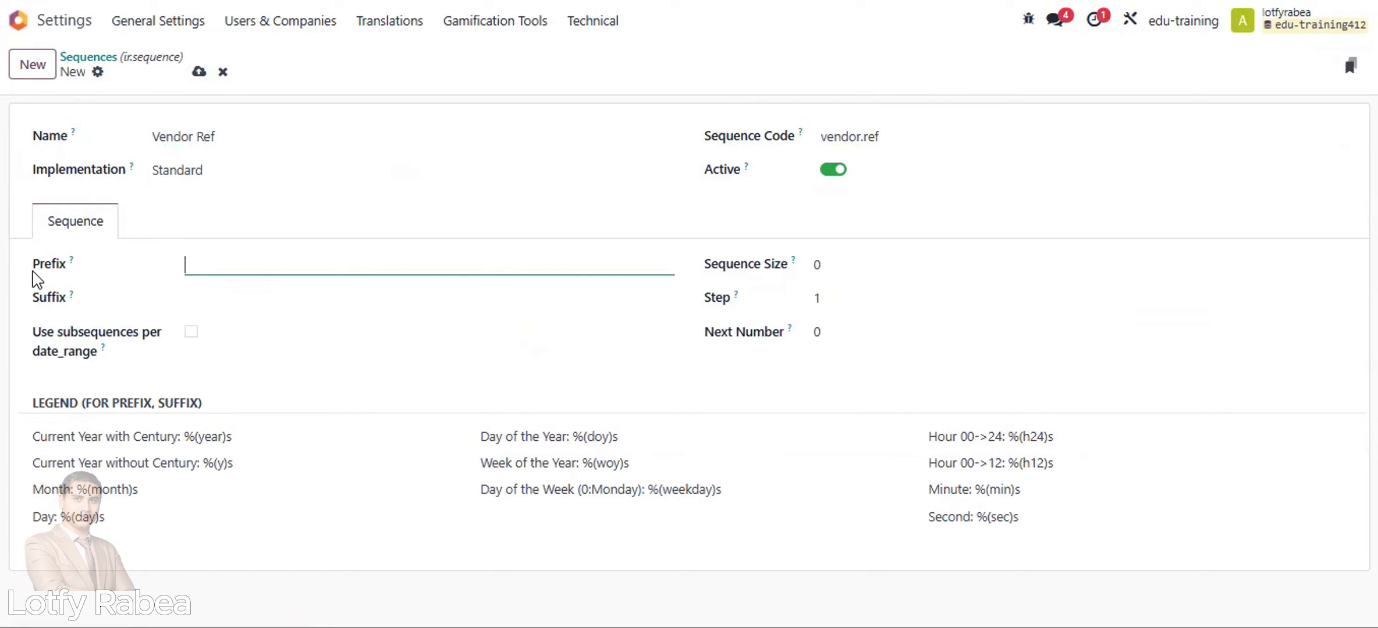
{"action": "type", "text": "V"}
Step: Examine the date placeholders in the prefix and suffix legend, including the day of the year, week and day codes
{"action": "left_click", "coordinate": [41, 411]}
{"action": "triple_click", "coordinate": [42, 411]}
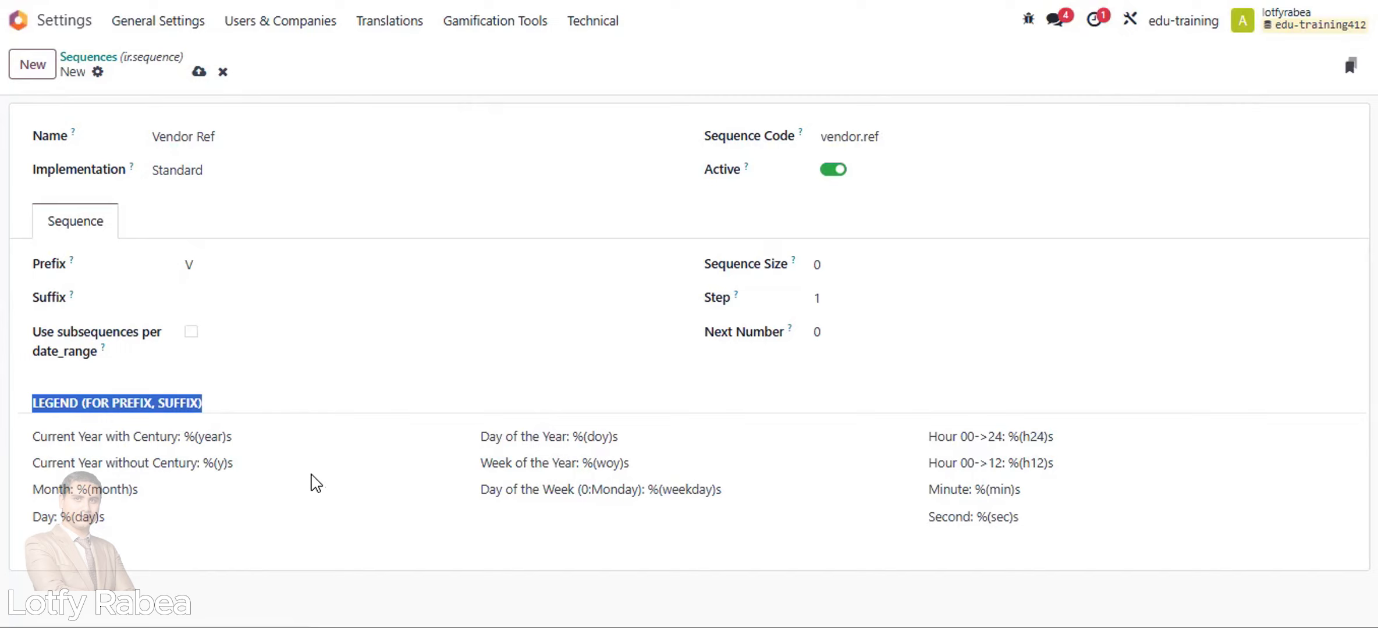
{"action": "left_click", "coordinate": [608, 441]}
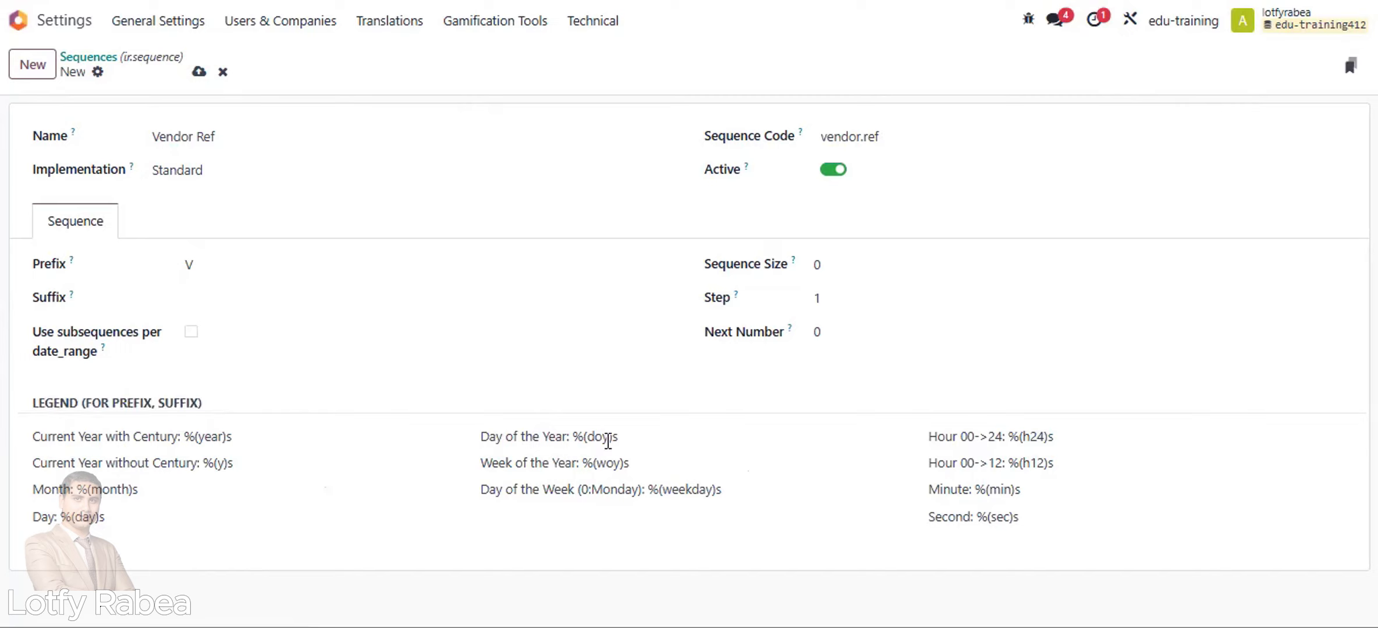
{"action": "left_click_drag", "start_coordinate": [618, 438], "coordinate": [583, 438]}
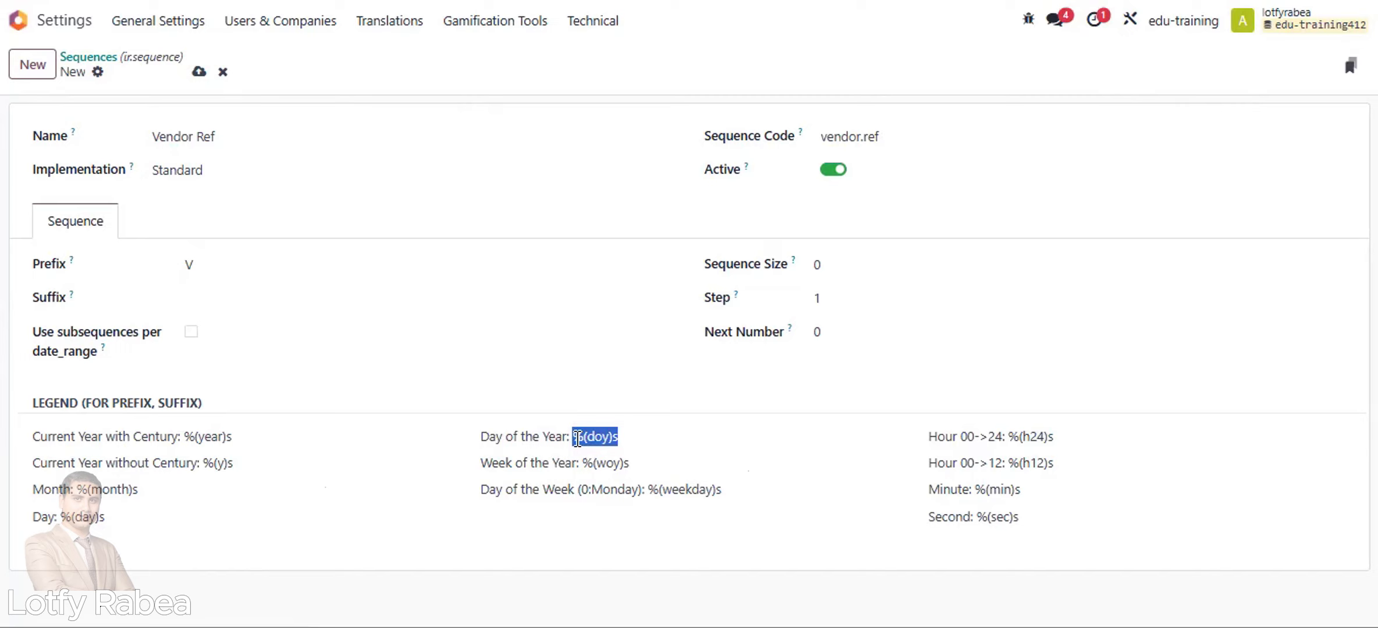
{"action": "left_click", "coordinate": [606, 465]}
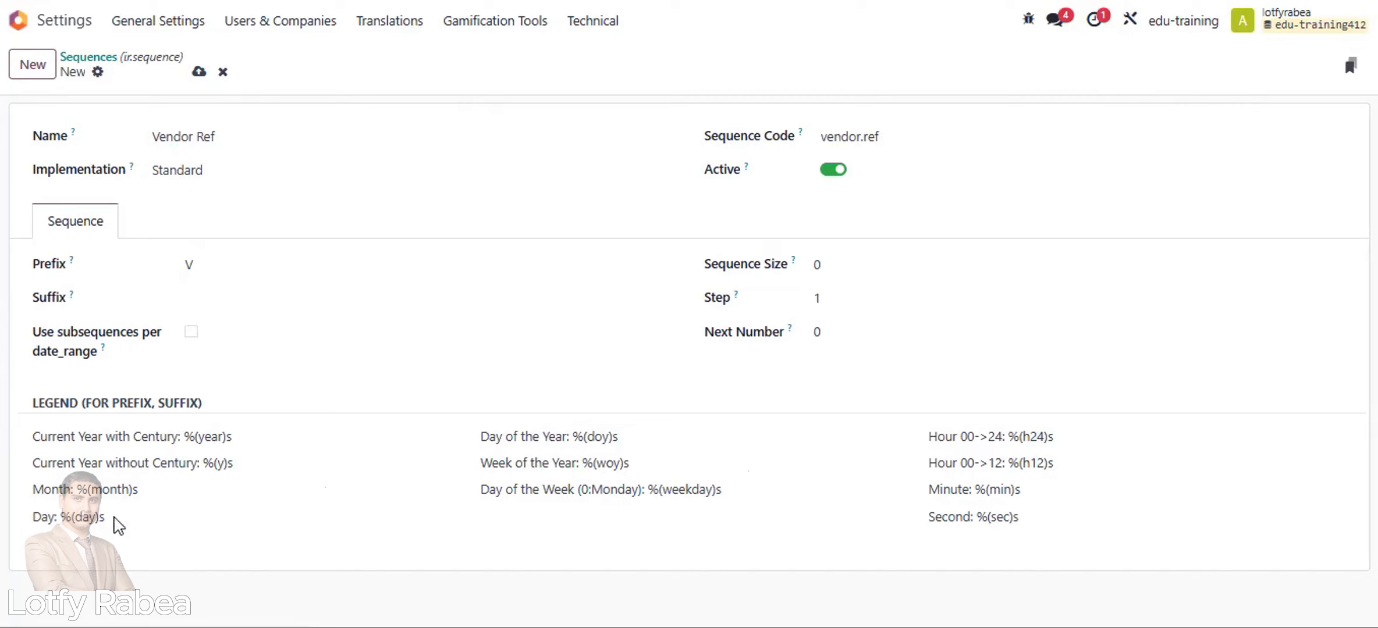
{"action": "mouse_move", "coordinate": [109, 518]}
{"action": "left_mouse_down"}
{"action": "mouse_move", "coordinate": [61, 518]}
{"action": "mouse_move", "coordinate": [66, 534]}
{"action": "mouse_move", "coordinate": [82, 522]}
{"action": "left_mouse_up"}
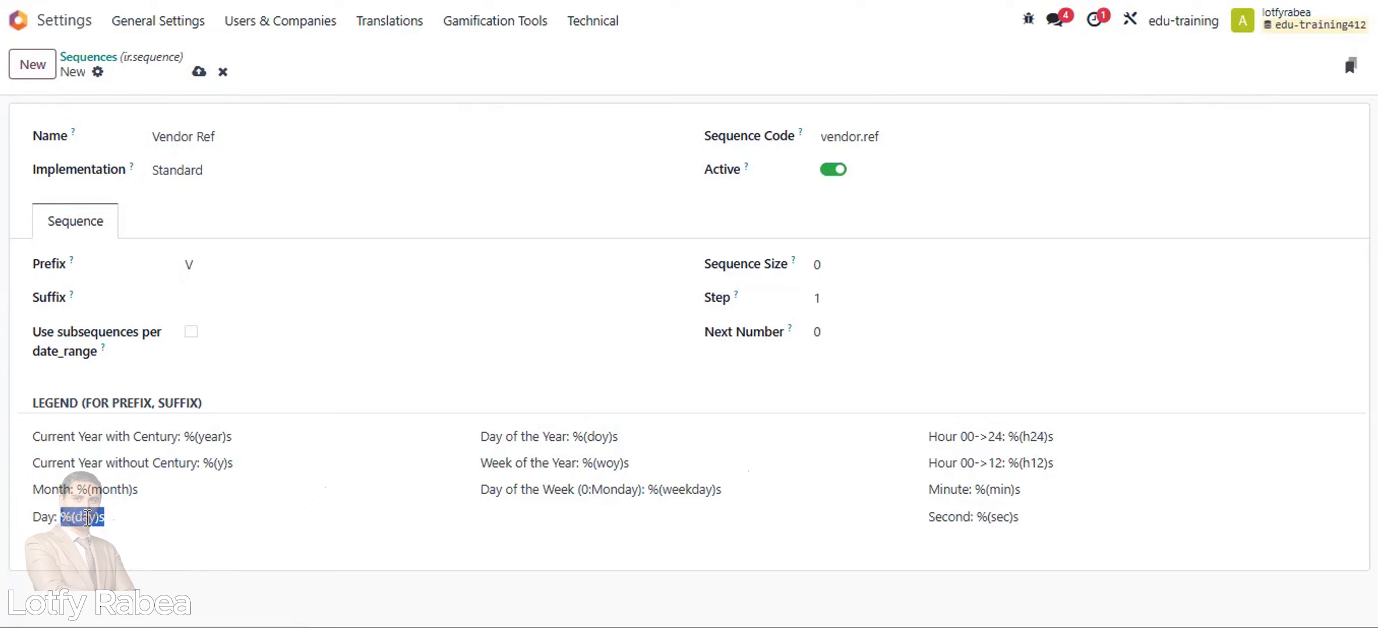
{"action": "right_click", "coordinate": [88, 517]}
{"action": "left_click", "coordinate": [235, 561]}
Step: Append a slash and the month placeholder from the legend to the prefix, making it V/%(month)s
{"action": "left_click_drag", "start_coordinate": [140, 490], "coordinate": [80, 491]}
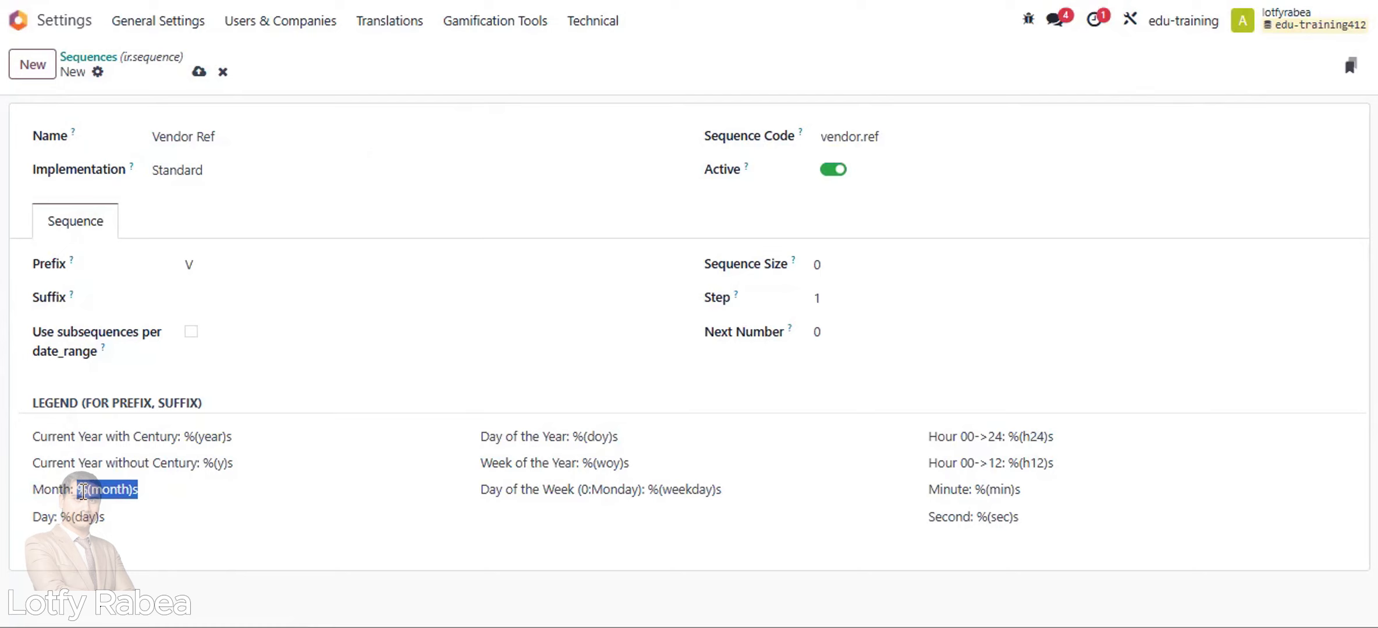
{"action": "right_click", "coordinate": [83, 492]}
{"action": "left_click", "coordinate": [184, 150]}
{"action": "left_click", "coordinate": [226, 263]}
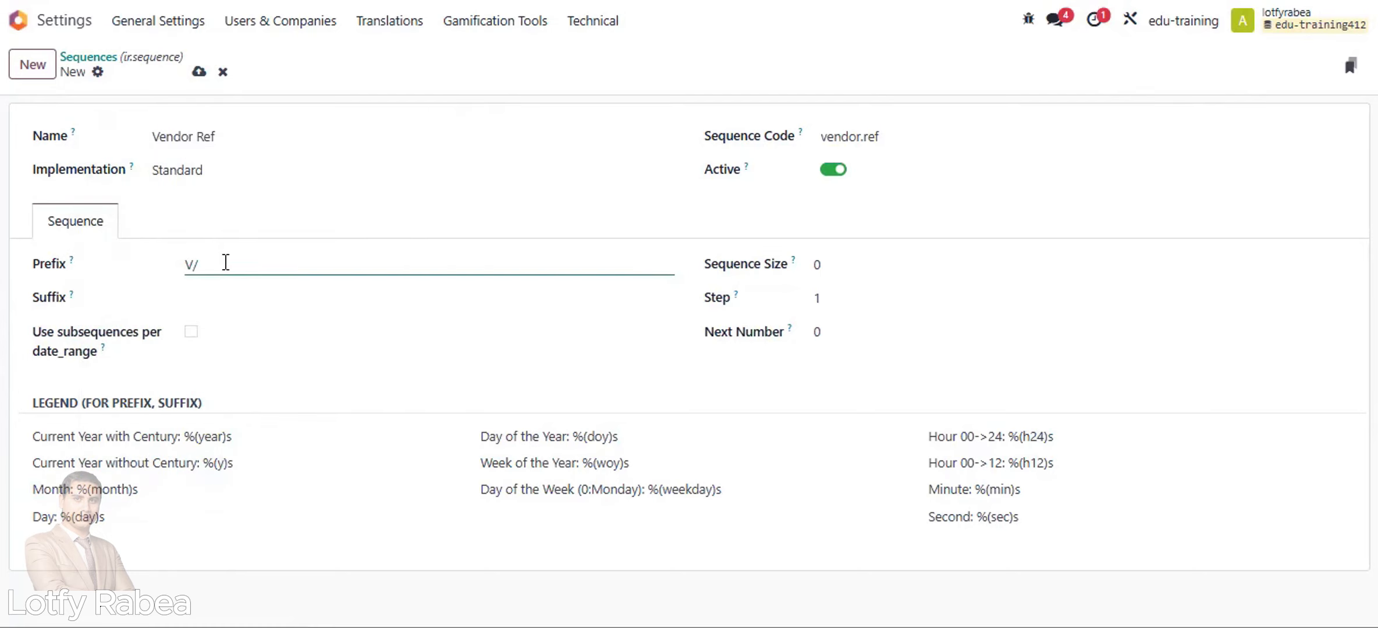
{"action": "right_click", "coordinate": [226, 263]}
{"action": "left_click", "coordinate": [317, 313]}
Step: Insert the year-without-century placeholder before the month so the prefix reads V/%(y)s/%(month)s, and save the sequence
{"action": "left_click_drag", "start_coordinate": [235, 464], "coordinate": [203, 465]}
{"action": "right_click", "coordinate": [217, 465]}
{"action": "left_click", "coordinate": [322, 123]}
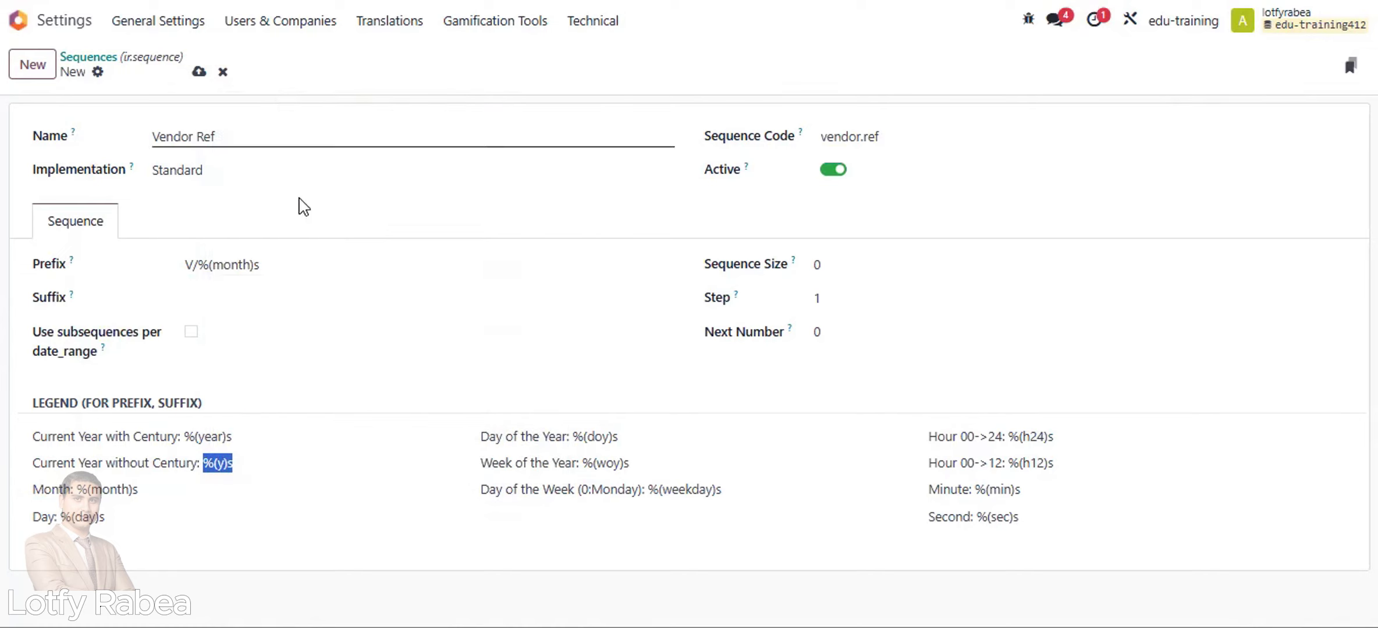
{"action": "left_click", "coordinate": [199, 265]}
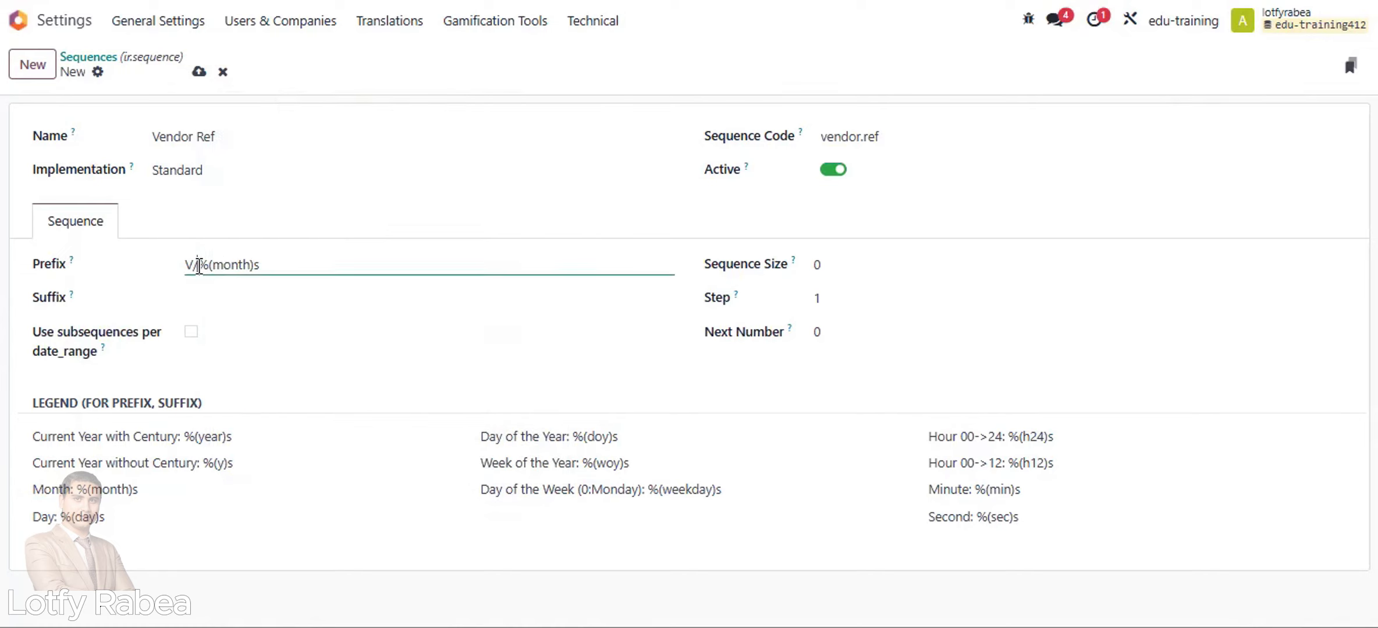
{"action": "type", "text": "/"}
{"action": "key", "text": "ctrl+v"}
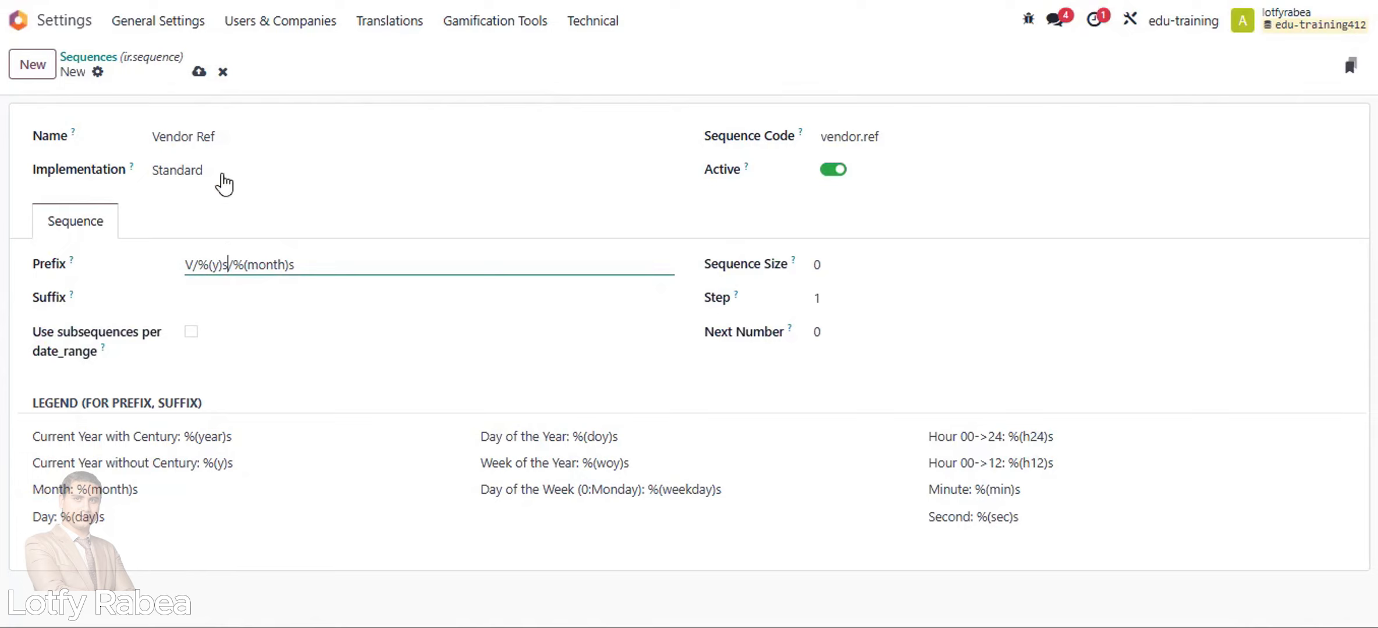
{"action": "left_click", "coordinate": [199, 72]}
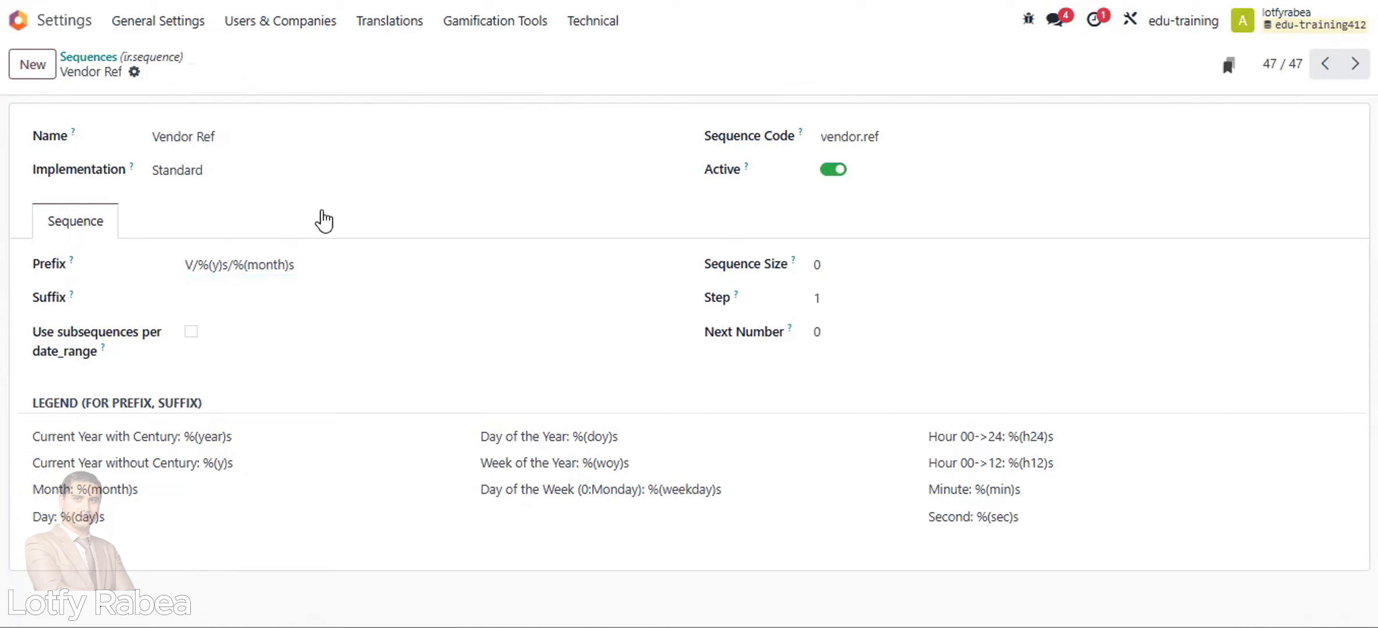
Step: Set the Vendor Ref sequence size to 4 and the next number to 1, and save
{"action": "left_click", "coordinate": [841, 260]}
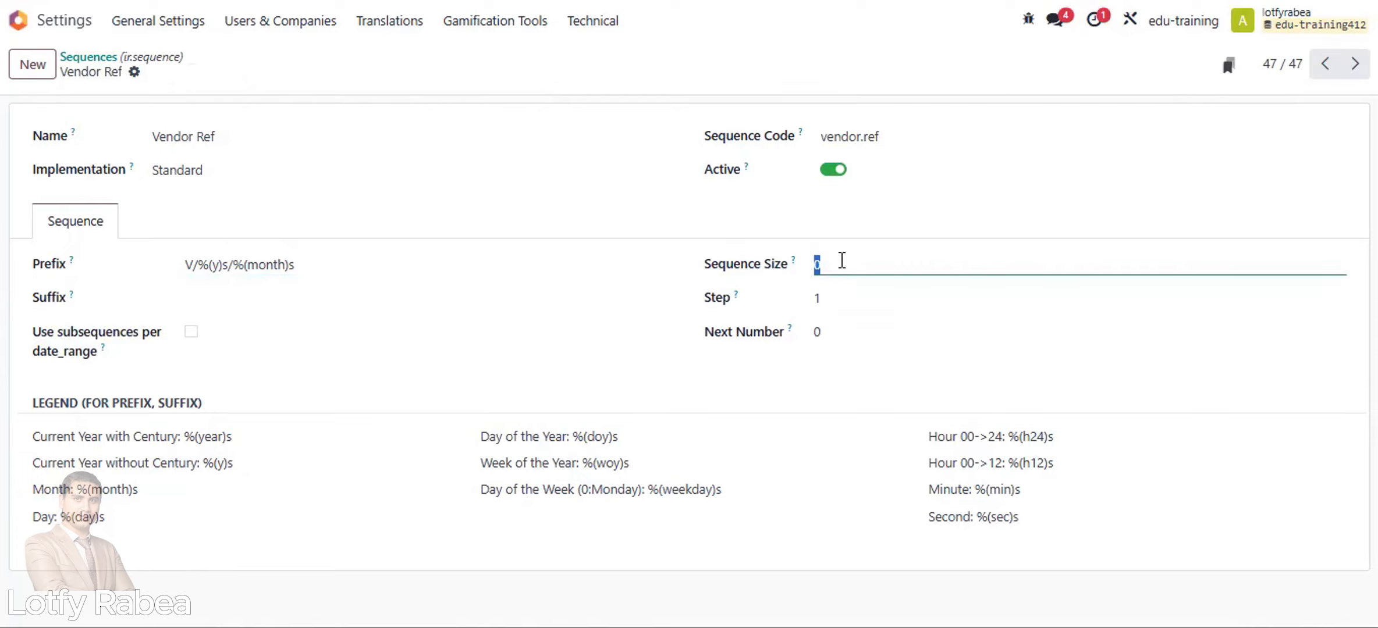
{"action": "type", "text": "4"}
{"action": "left_click", "coordinate": [848, 295]}
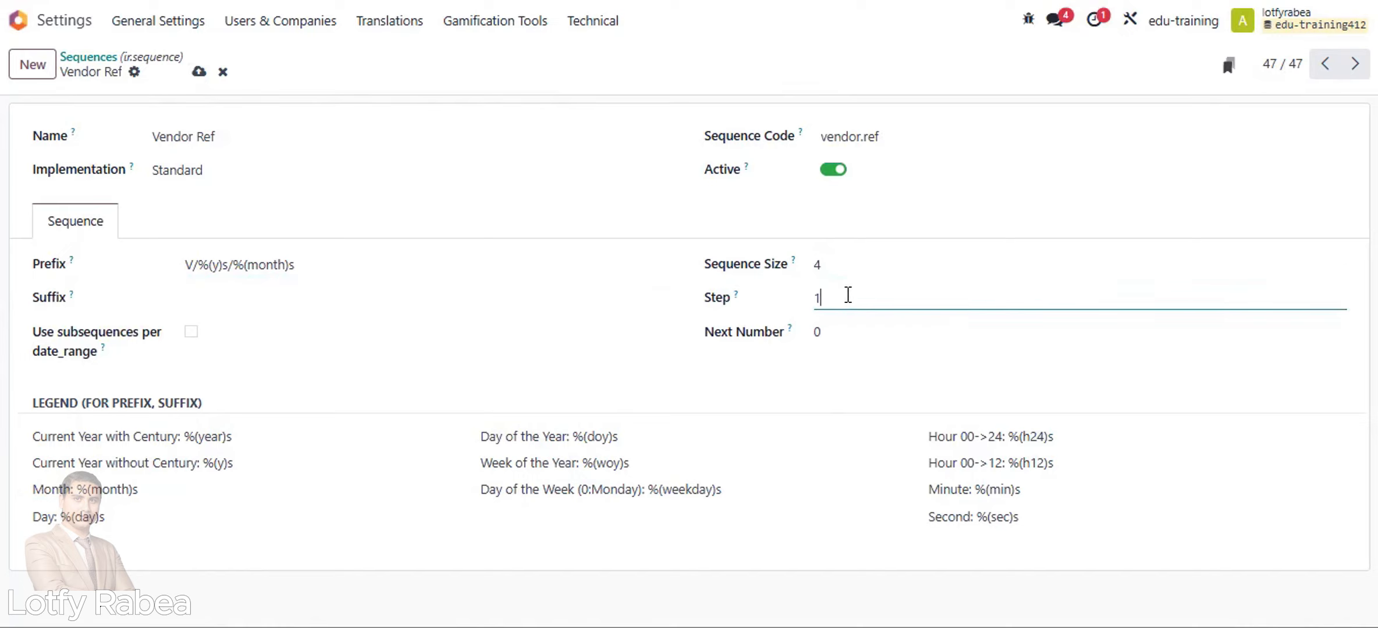
{"action": "left_click", "coordinate": [839, 327]}
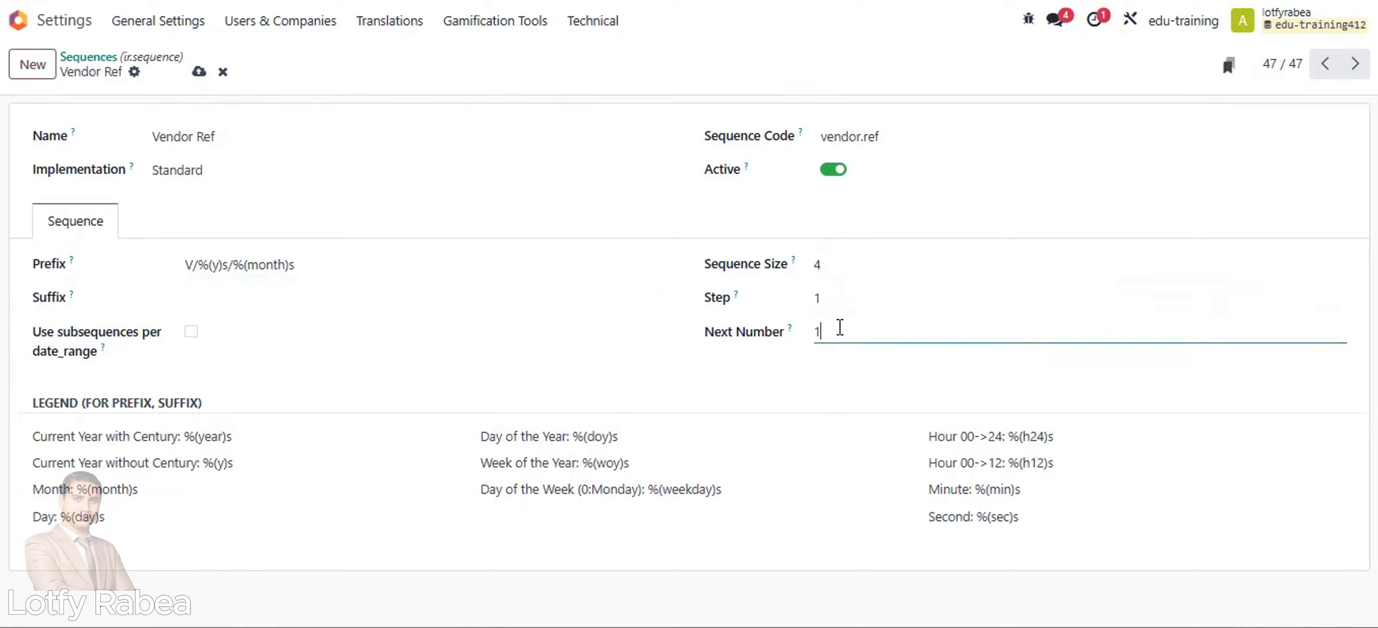
{"action": "left_click", "coordinate": [199, 71]}
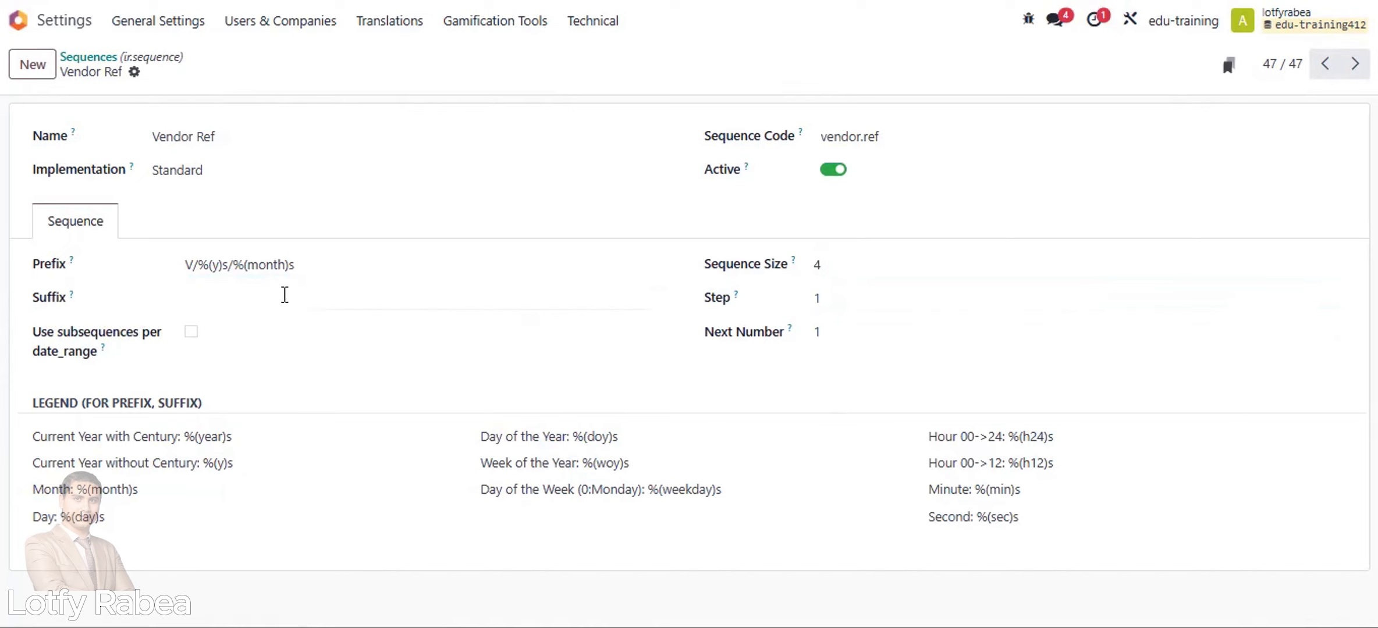
Step: Leave the sequence and open the Automation Rules list in the technical settings
{"action": "left_click", "coordinate": [93, 63]}
{"action": "left_click", "coordinate": [19, 19]}
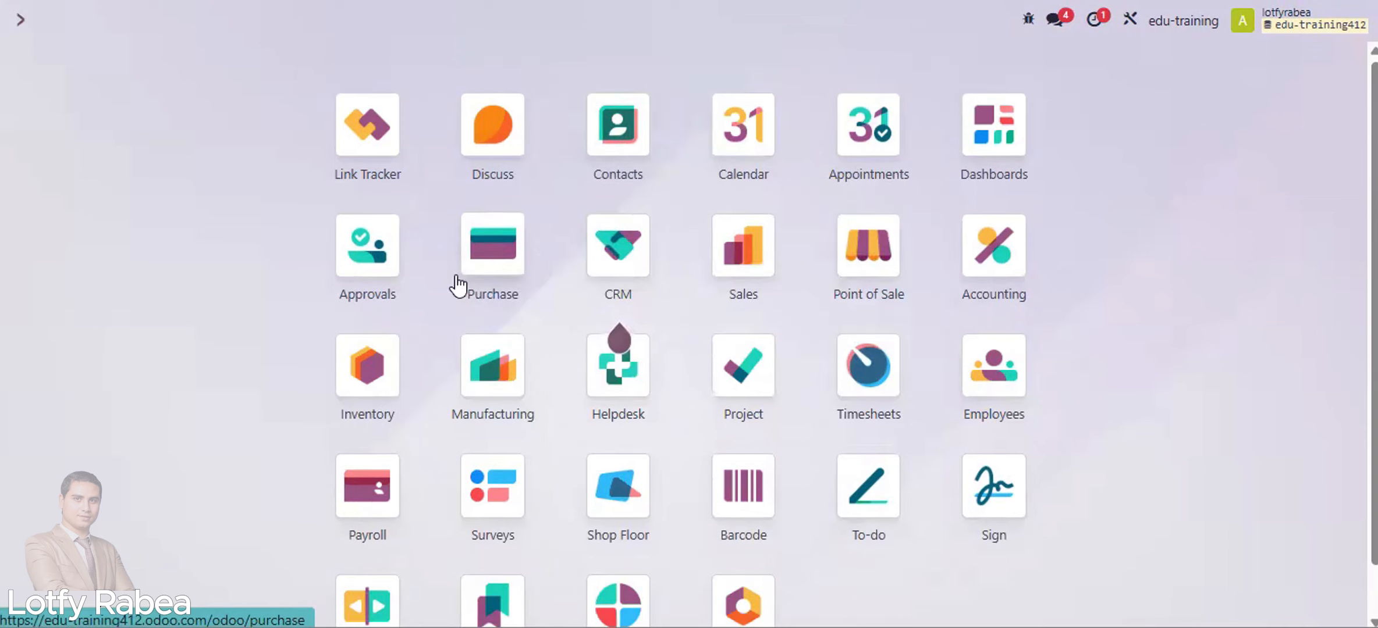
{"action": "type", "text": "aut"}
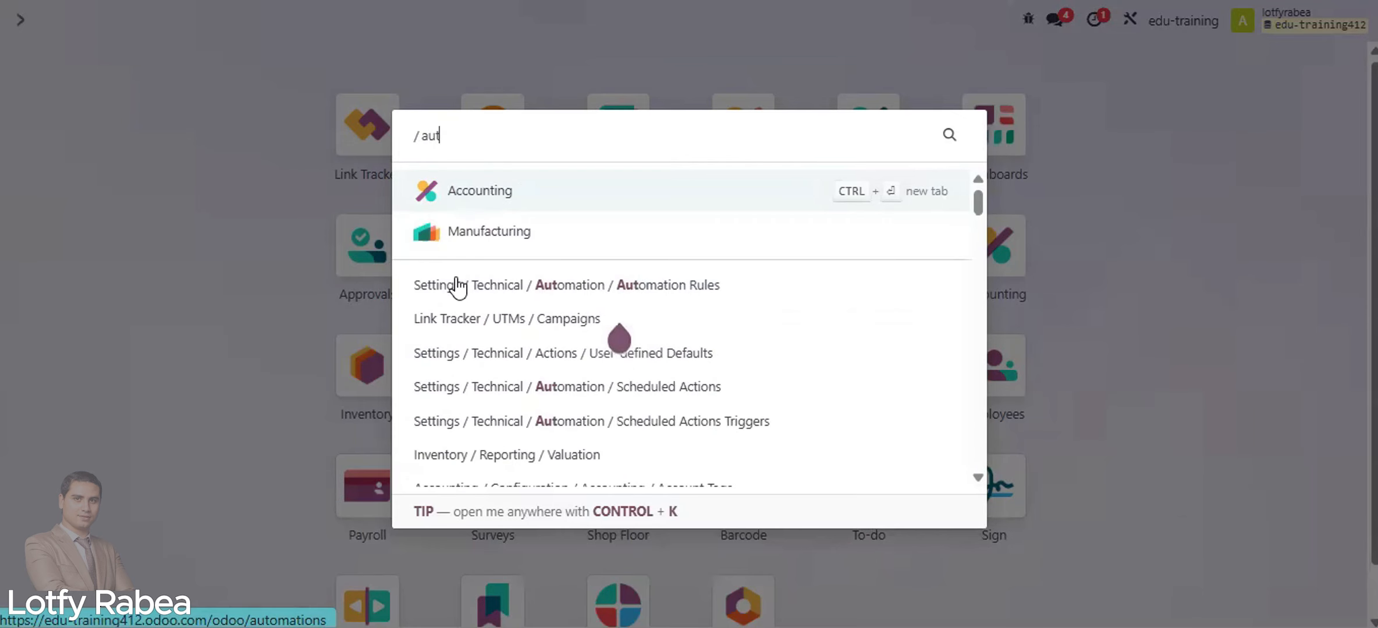
{"action": "type", "text": "o"}
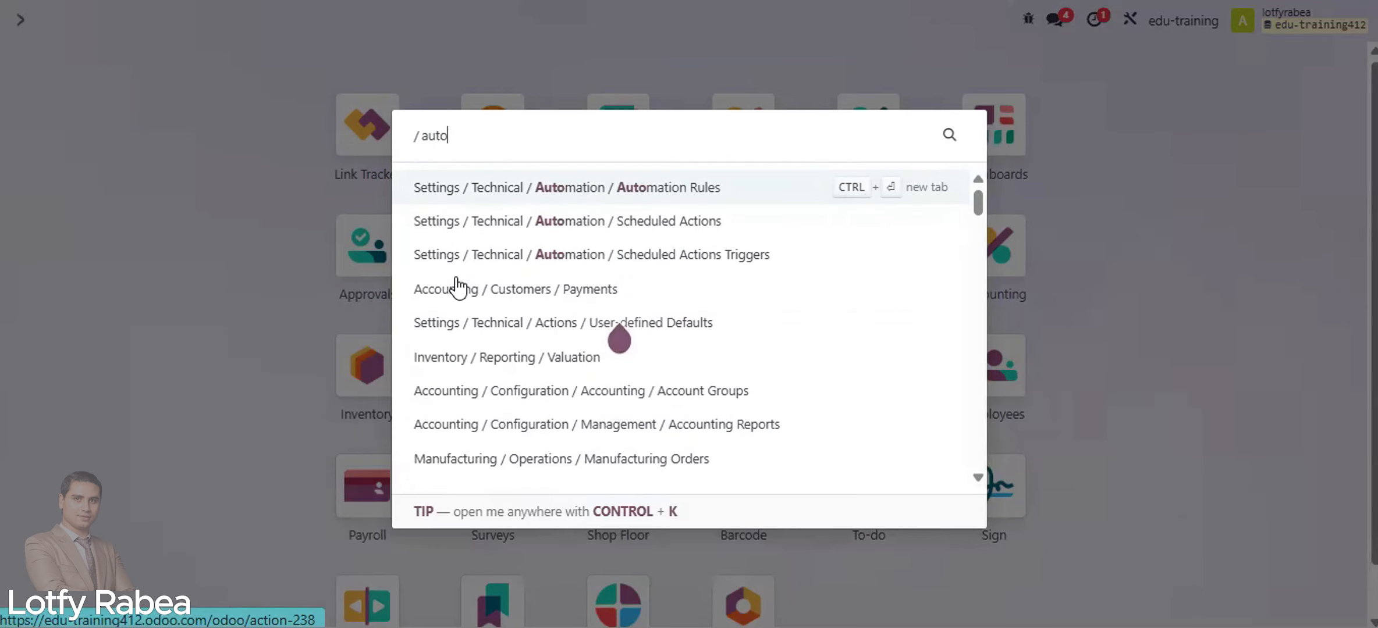
{"action": "left_click", "coordinate": [582, 197]}
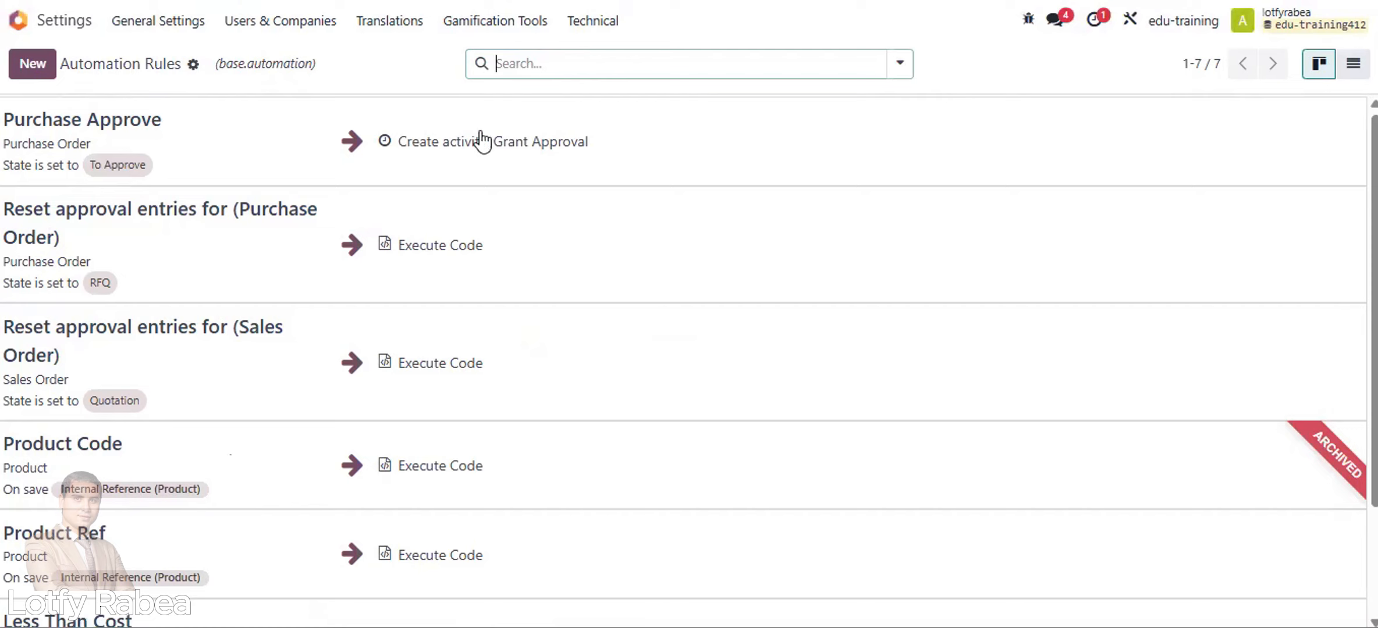
Step: Look through the technical settings for the Automation Rules entry, reopen it and review the existing rules
{"action": "left_click", "coordinate": [586, 25]}
{"action": "scroll", "coordinate": [658, 390], "scroll_direction": "down", "scroll_amount": 5}
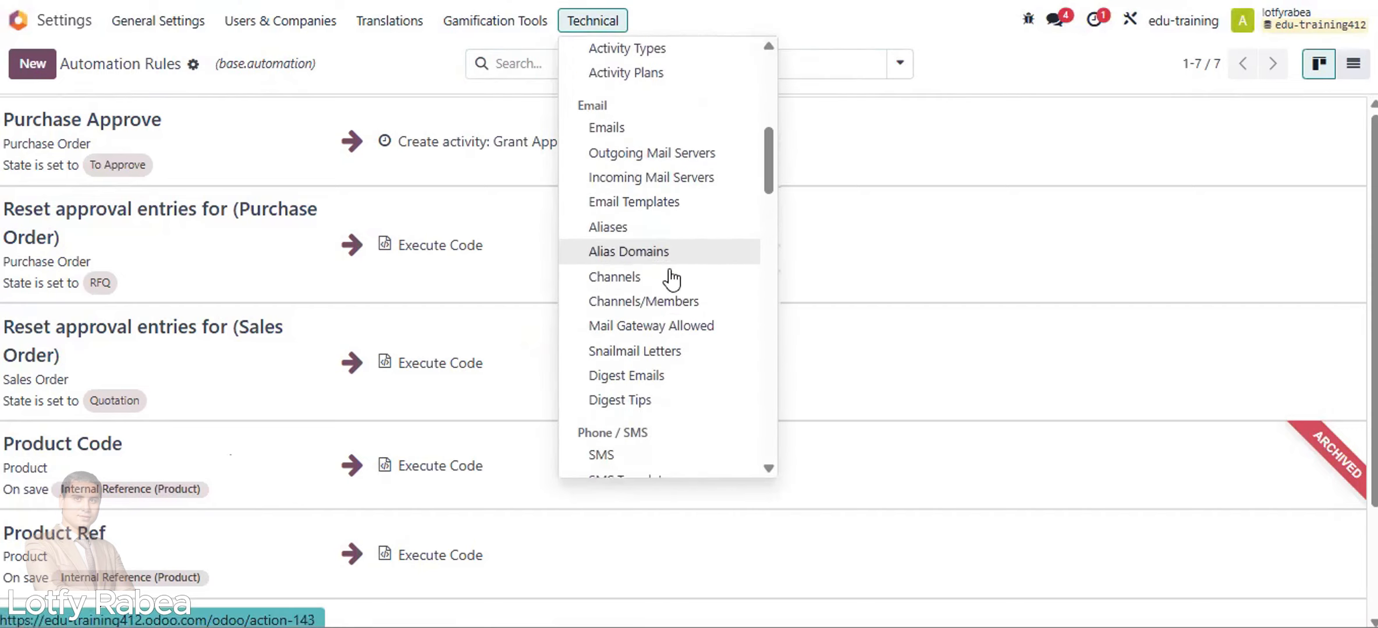
{"action": "scroll", "coordinate": [671, 291], "scroll_direction": "down", "scroll_amount": 7}
{"action": "scroll", "coordinate": [654, 339], "scroll_direction": "down", "scroll_amount": 3}
{"action": "scroll", "coordinate": [655, 349], "scroll_direction": "down", "scroll_amount": 1}
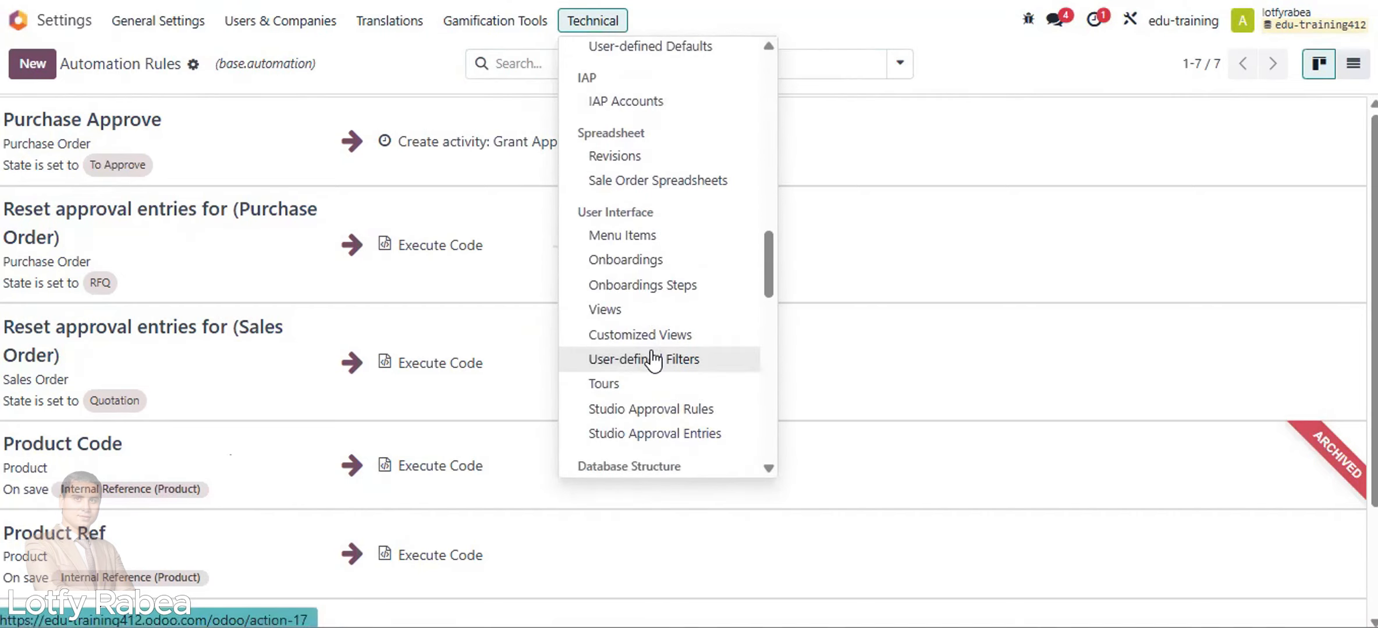
{"action": "scroll", "coordinate": [655, 343], "scroll_direction": "up", "scroll_amount": 3}
{"action": "scroll", "coordinate": [664, 391], "scroll_direction": "down", "scroll_amount": 12}
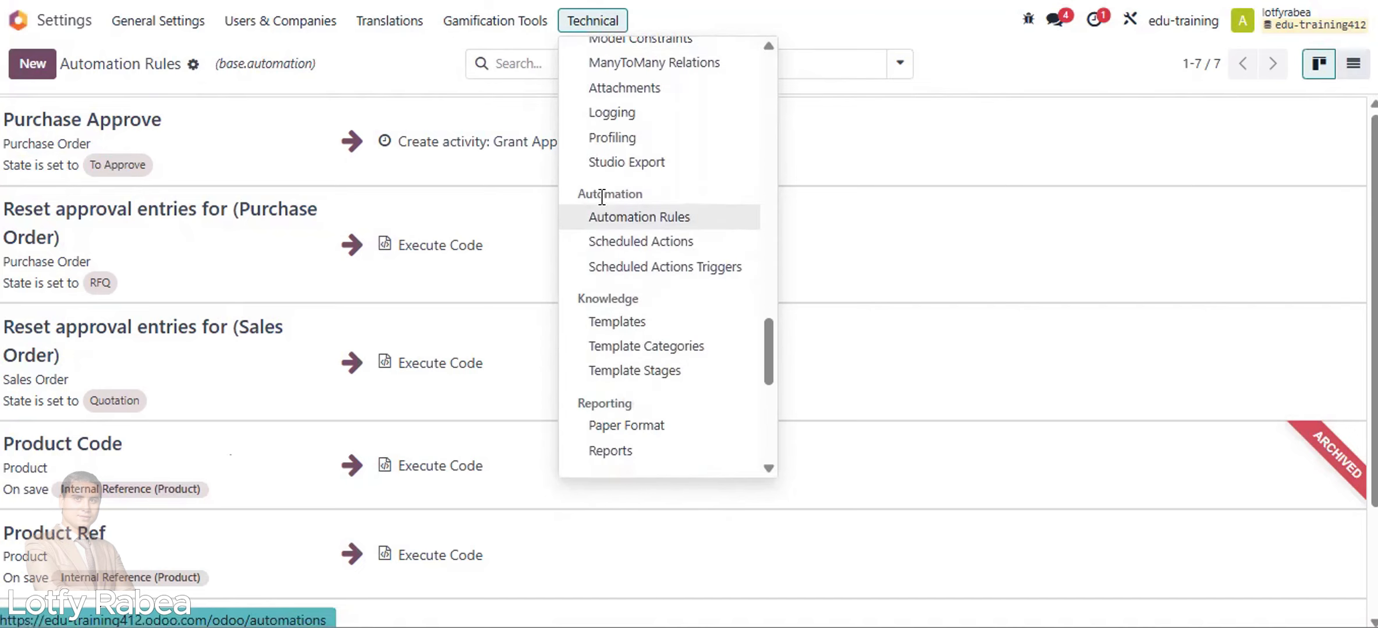
{"action": "left_click", "coordinate": [623, 220]}
{"action": "scroll", "coordinate": [129, 301], "scroll_direction": "down", "scroll_amount": 3}
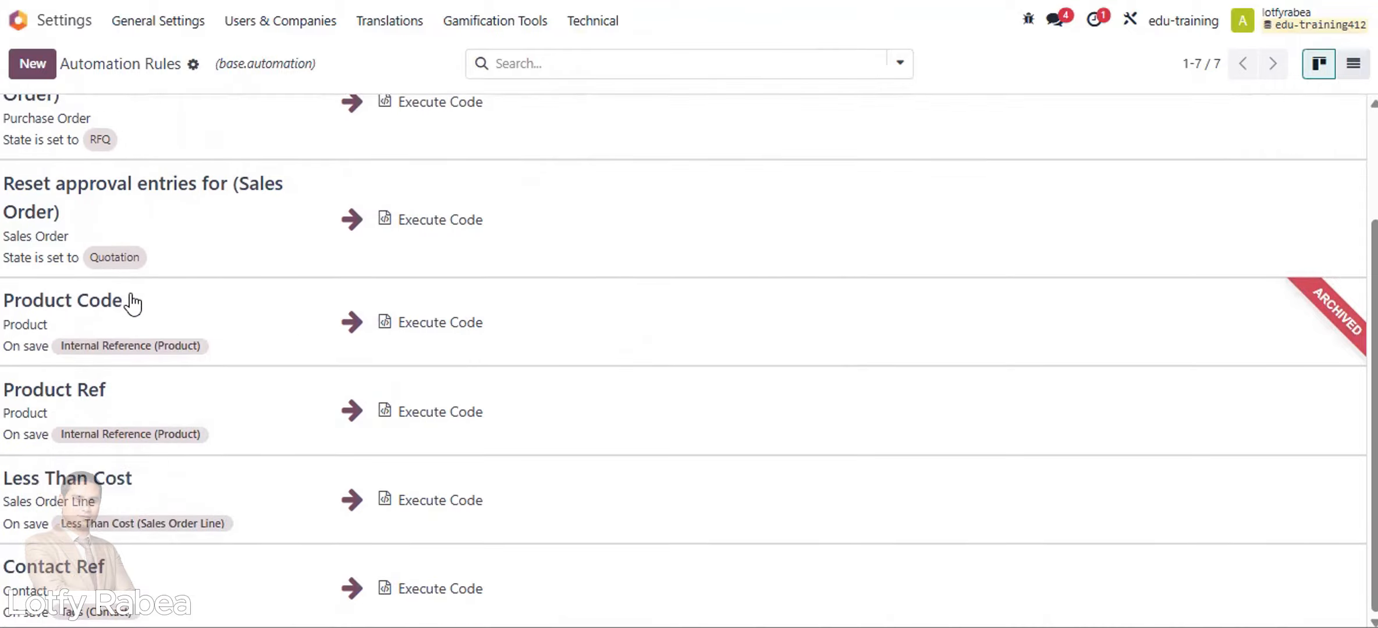
{"action": "scroll", "coordinate": [43, 133], "scroll_direction": "up", "scroll_amount": 3}
Step: Create a new automation rule and name it Vednor REF
{"action": "left_click", "coordinate": [35, 67]}
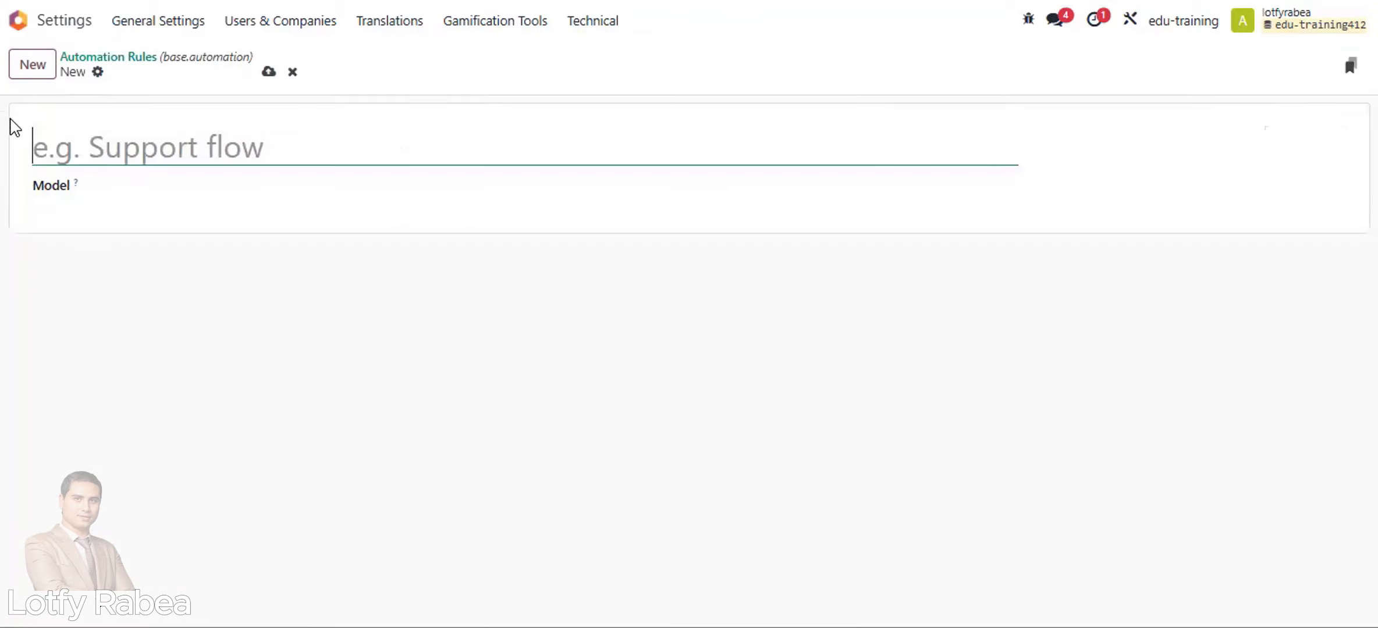
{"action": "type", "text": "CVv"}
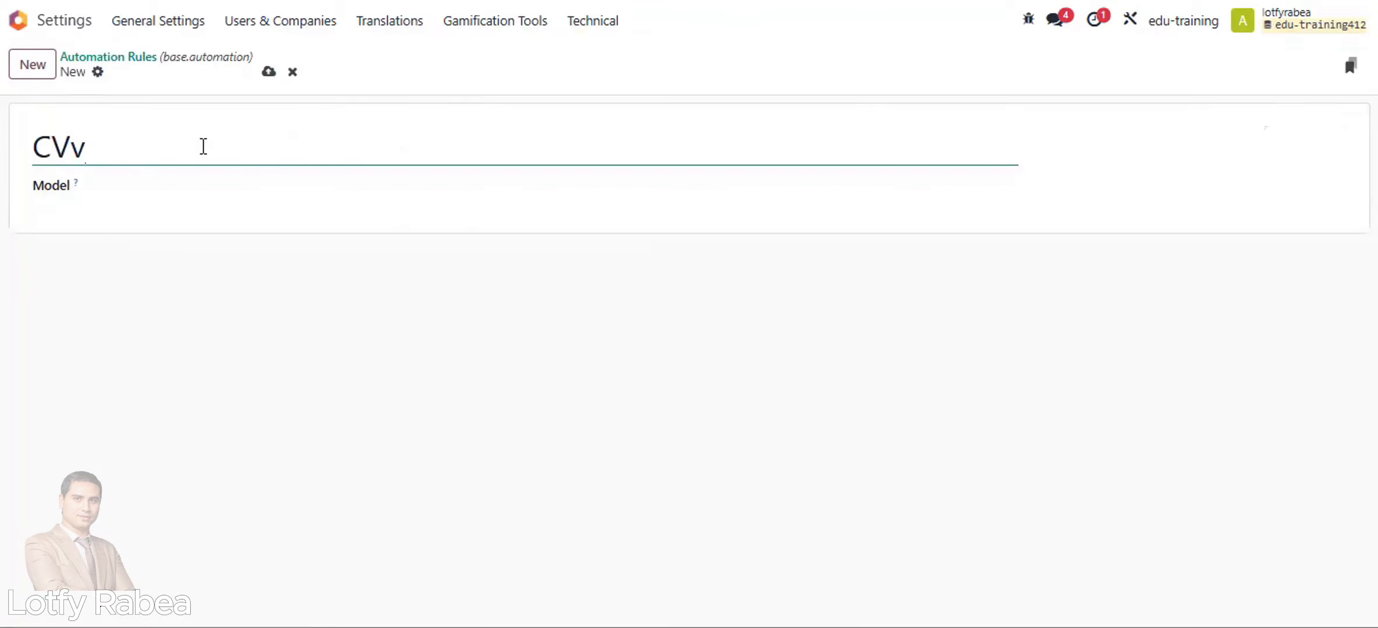
{"action": "key", "text": "ctrl+a"}
{"action": "type", "text": "Ved"}
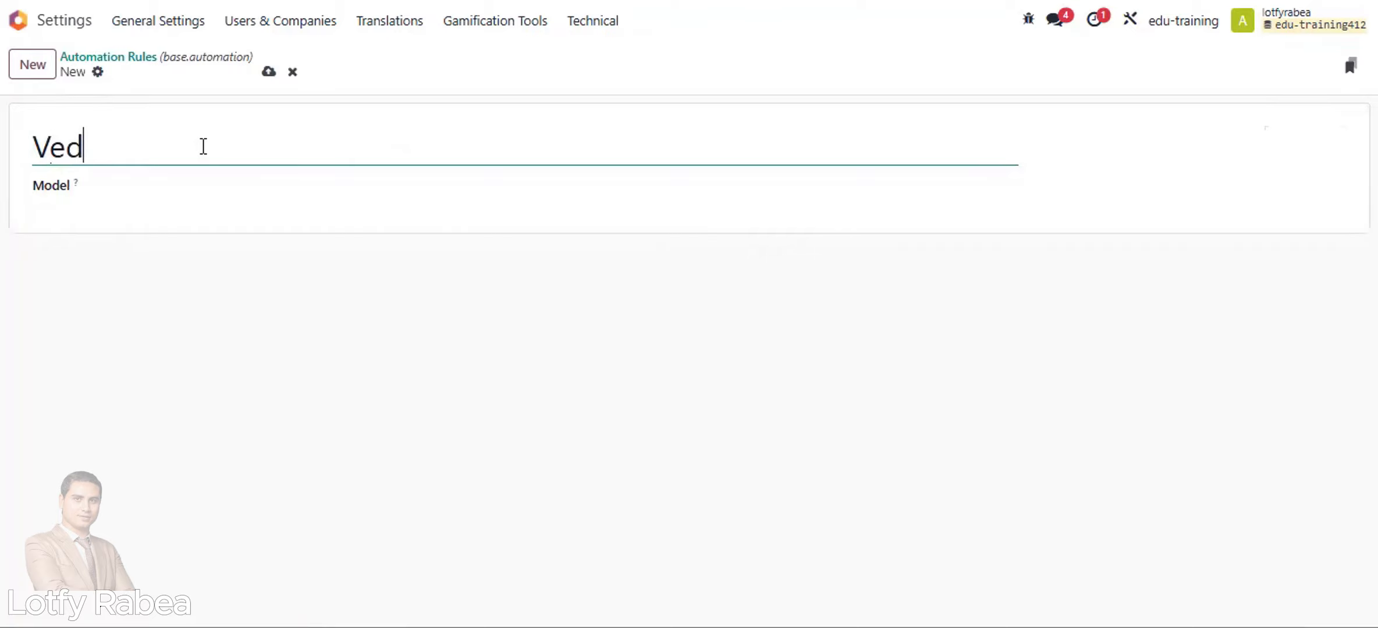
{"action": "type", "text": "nor R"}
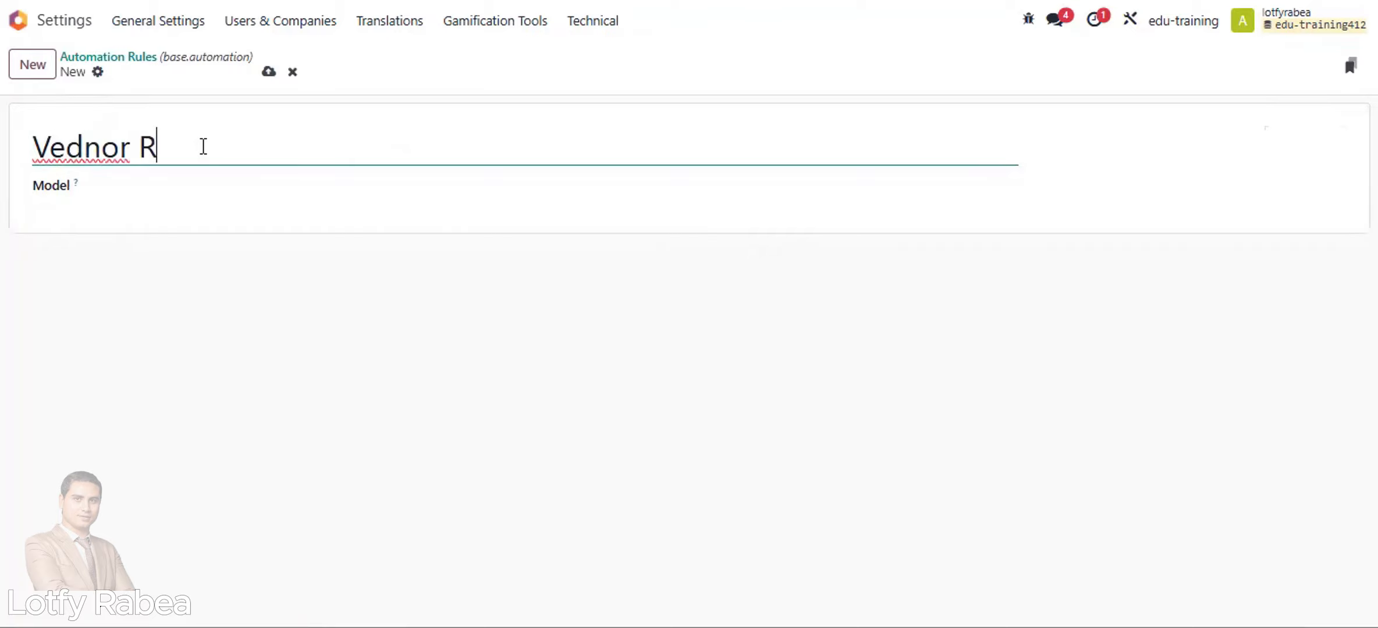
{"action": "type", "text": "EF"}
Step: Set the rule's model to Contact and its trigger to On save
{"action": "left_click", "coordinate": [173, 194]}
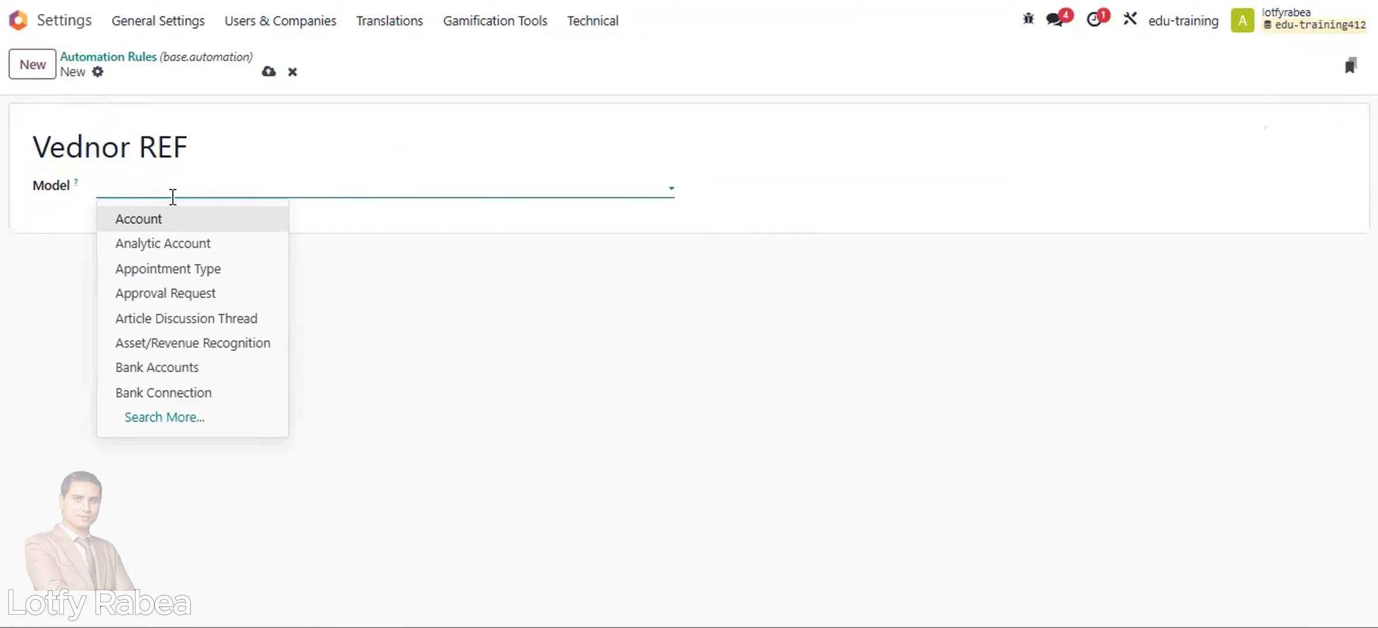
{"action": "type", "text": "con"}
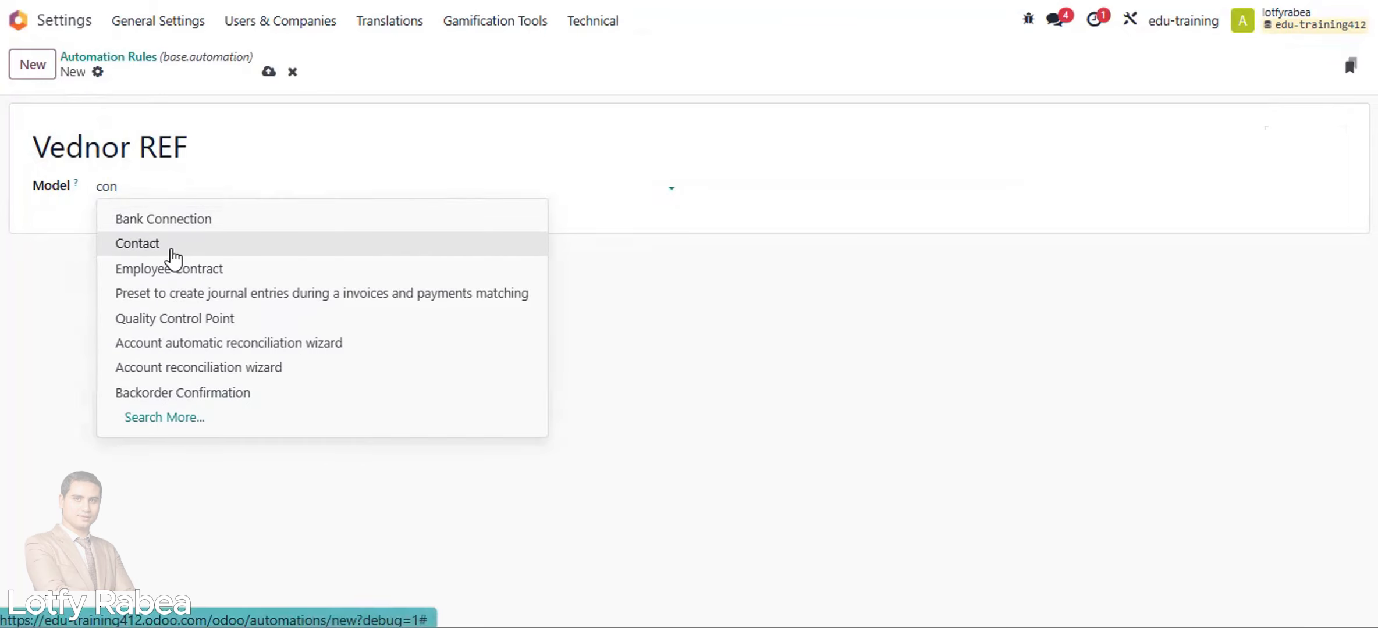
{"action": "left_click", "coordinate": [168, 243]}
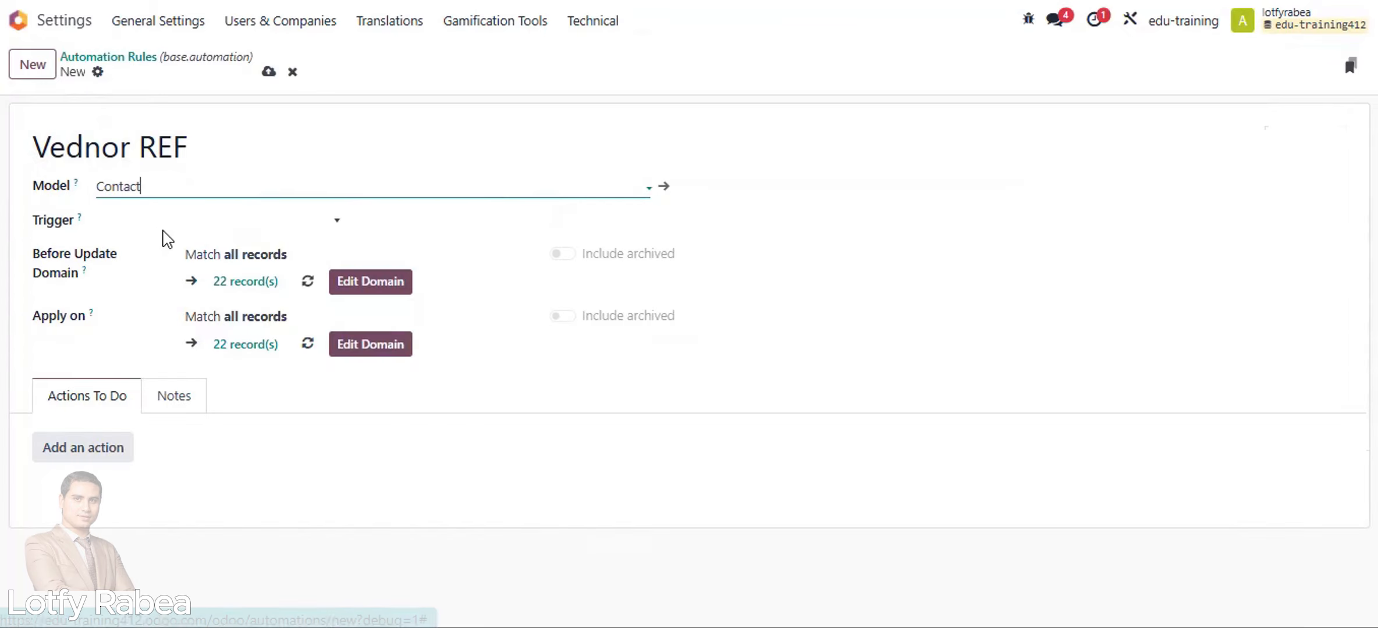
{"action": "left_click", "coordinate": [246, 228]}
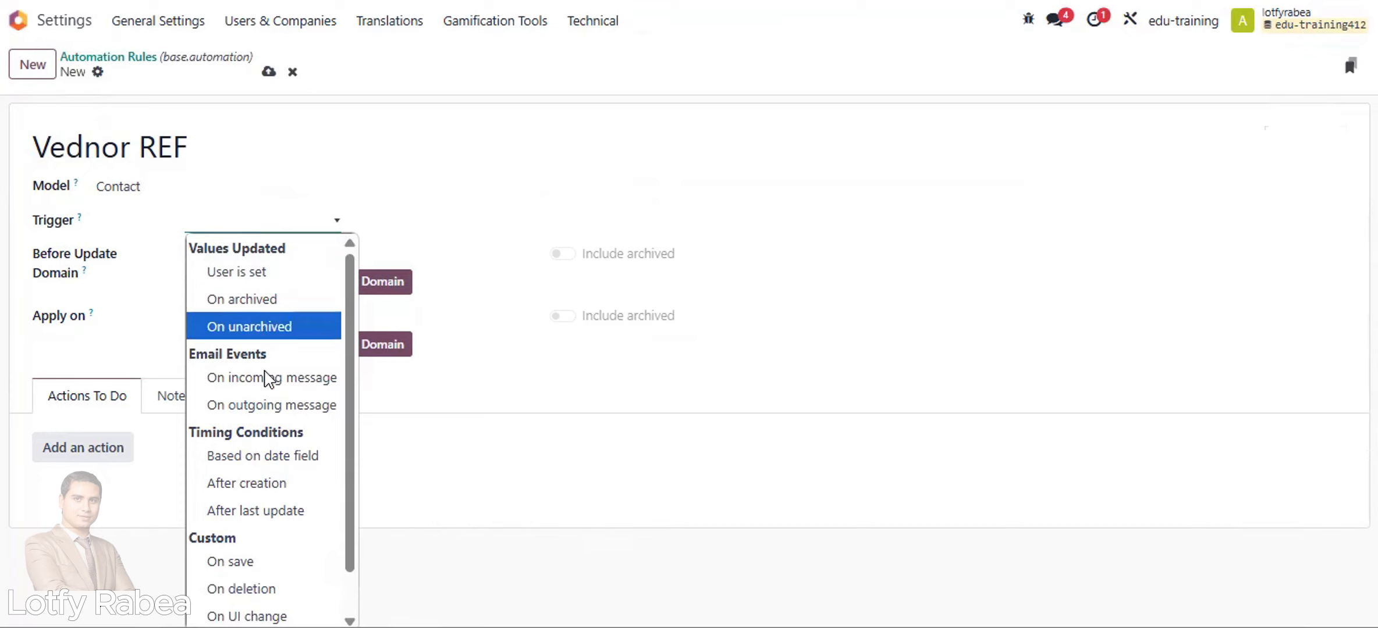
{"action": "left_click", "coordinate": [210, 561]}
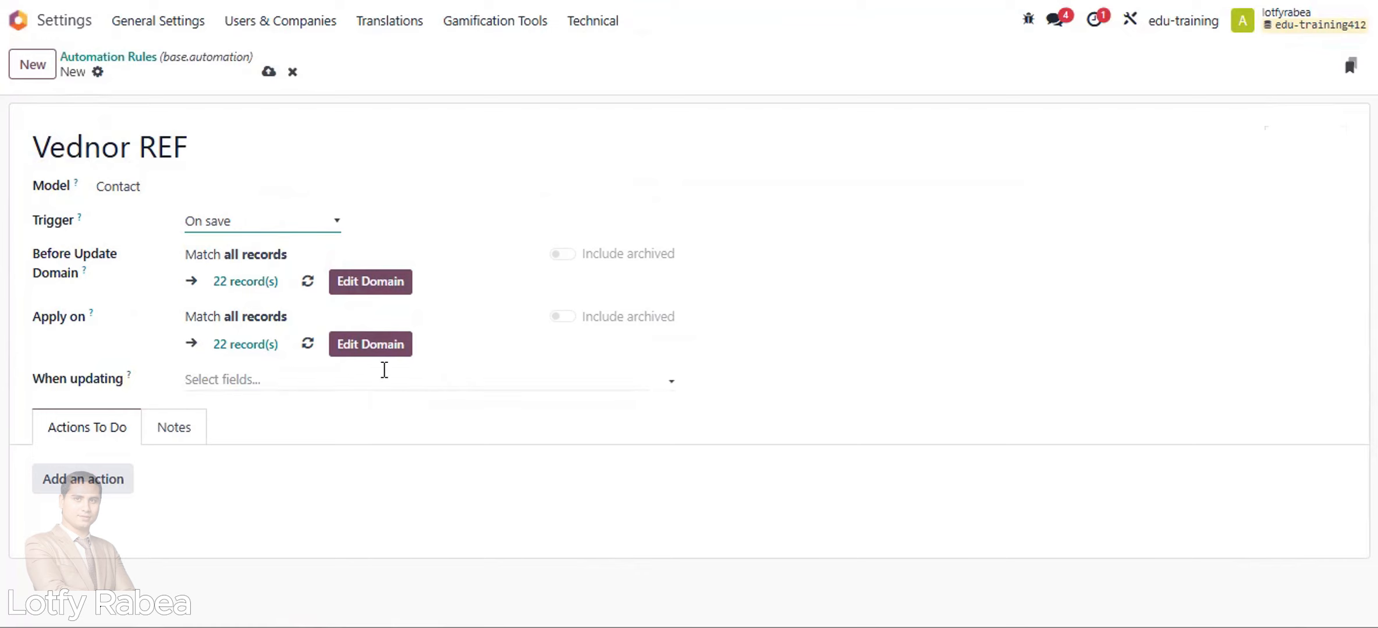
Step: Limit the Apply on domain of the rule to contacts whose Tags field is in Vendor, and confirm the domain
{"action": "left_click", "coordinate": [361, 346]}
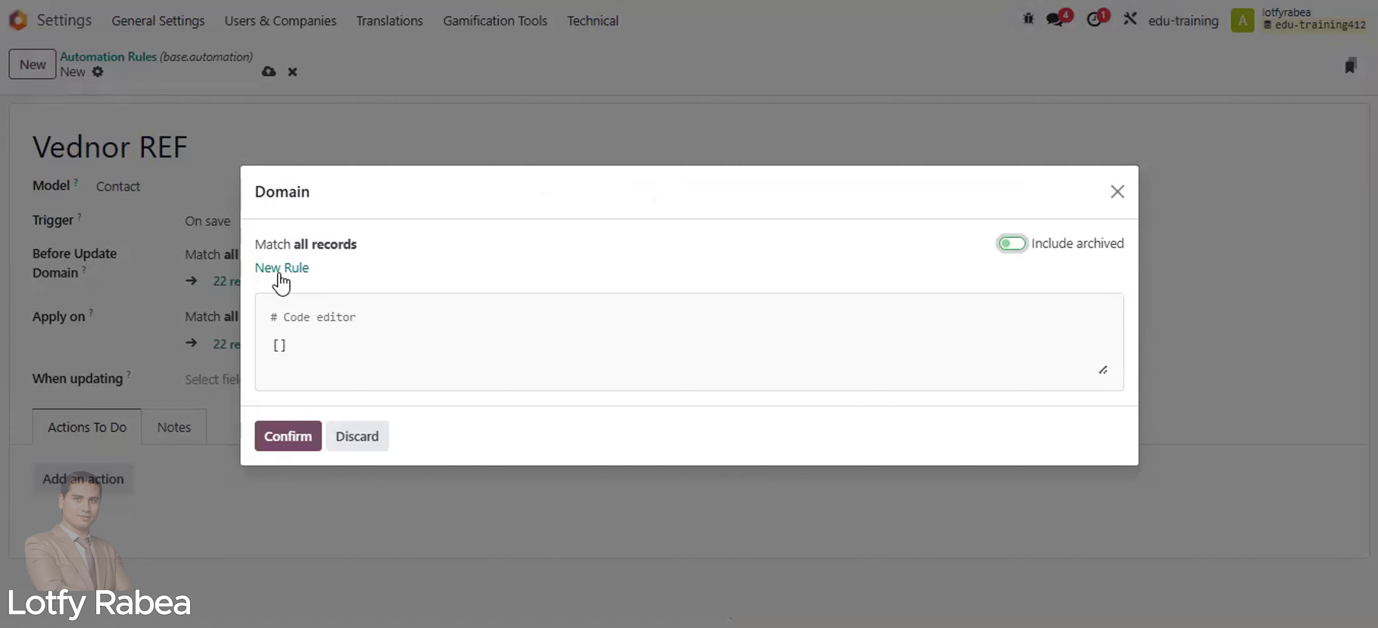
{"action": "left_click", "coordinate": [281, 270]}
{"action": "left_click", "coordinate": [336, 266]}
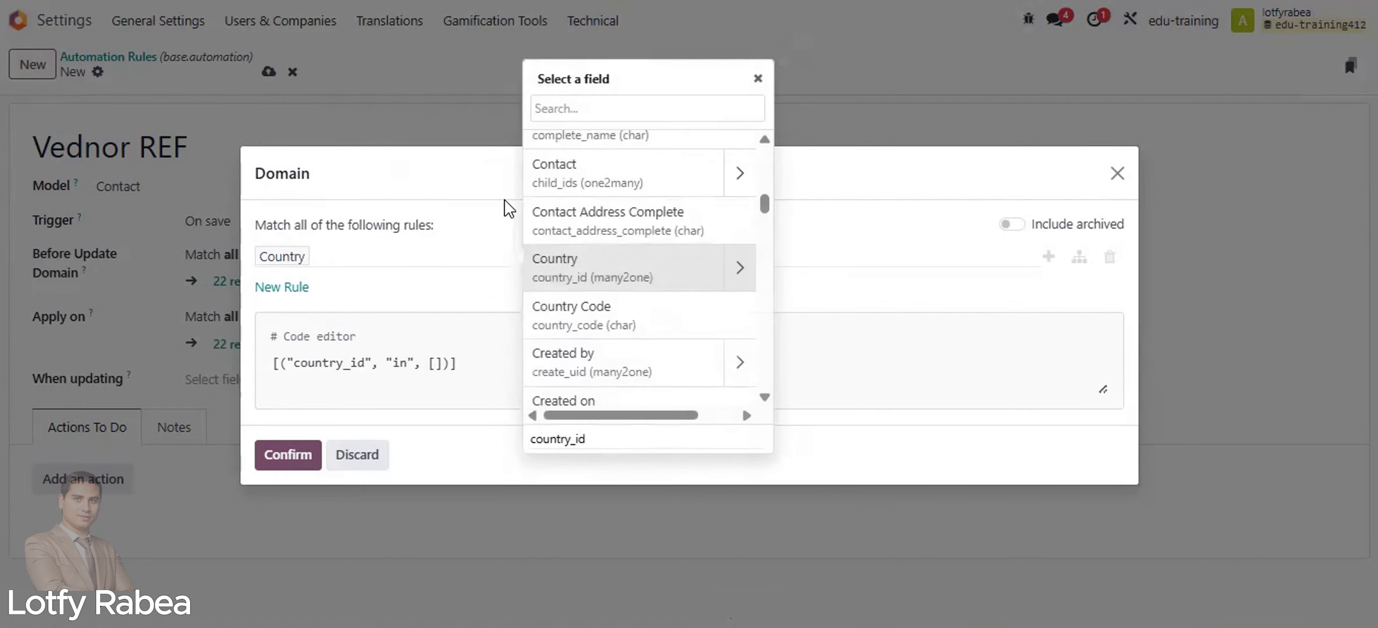
{"action": "type", "text": "tag"}
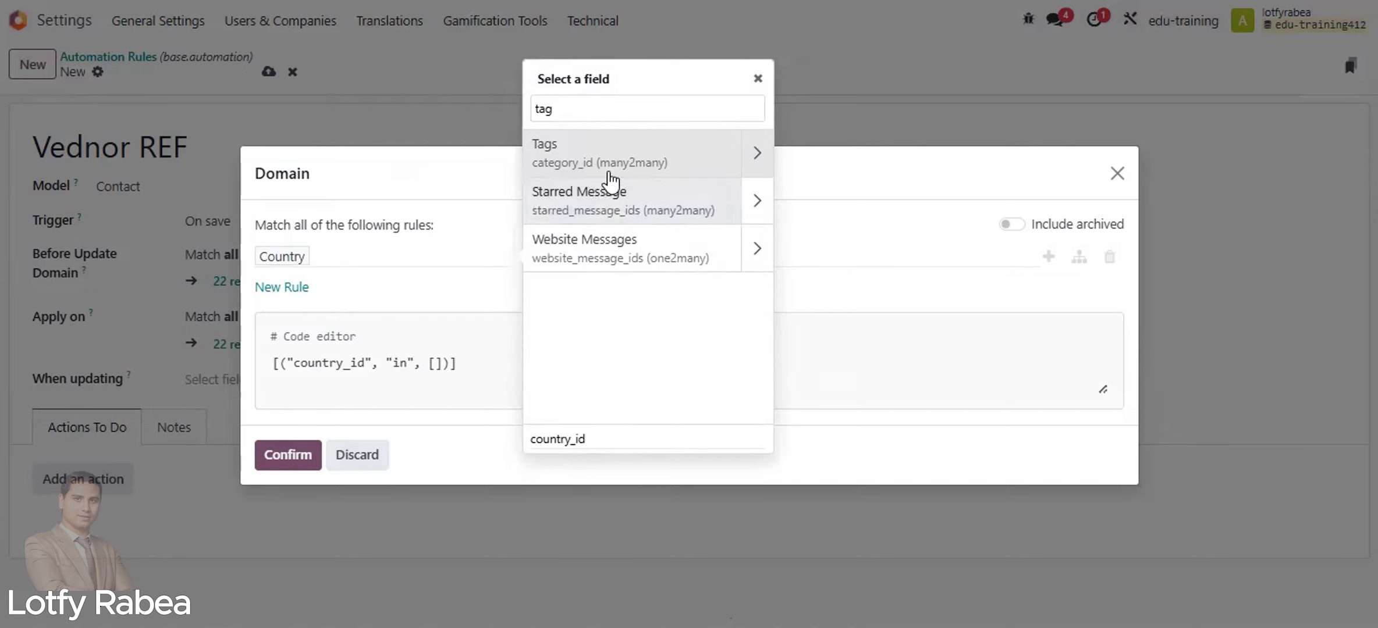
{"action": "left_click", "coordinate": [605, 155]}
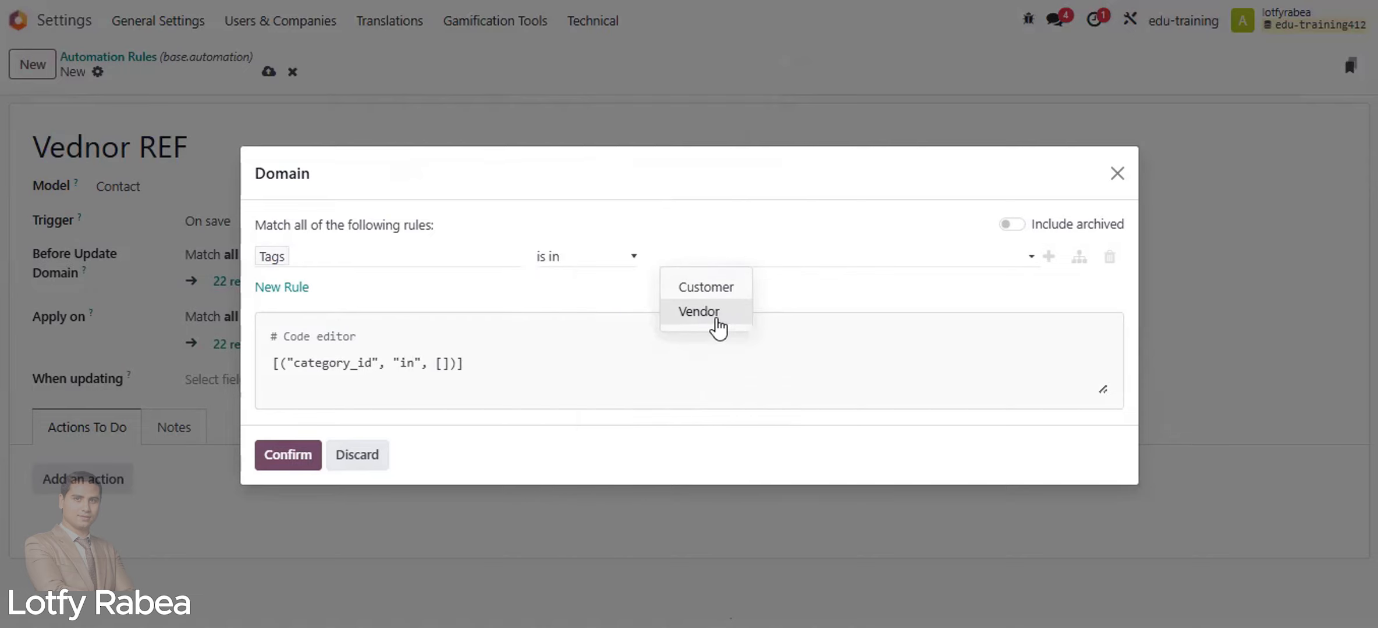
{"action": "left_click", "coordinate": [707, 312]}
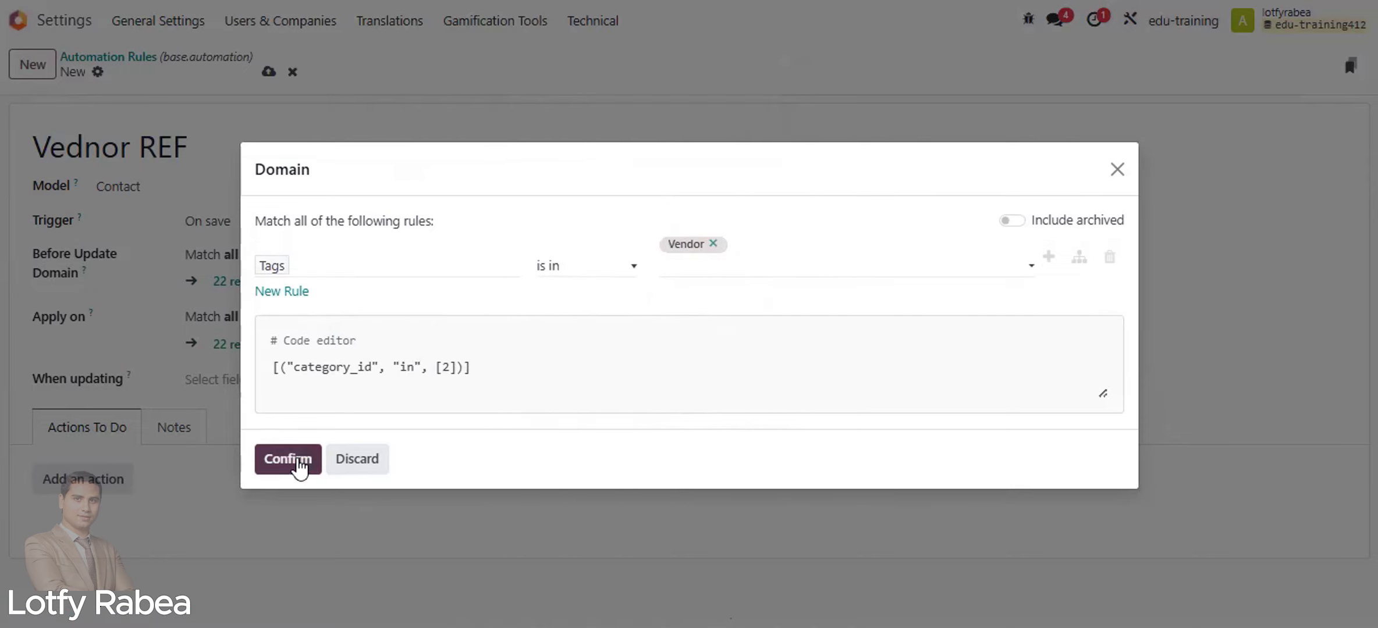
{"action": "left_click", "coordinate": [296, 462]}
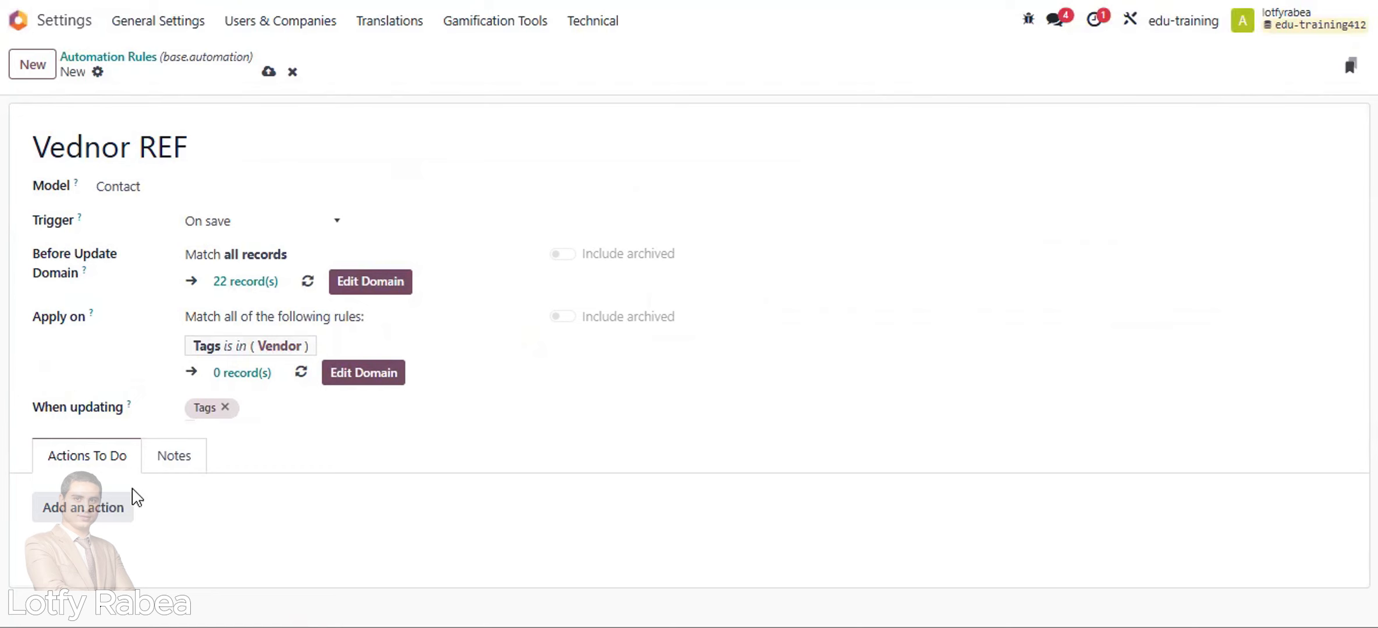
Step: Add an Execute Code action to the rule and clear the default comments from its code
{"action": "left_click", "coordinate": [100, 516]}
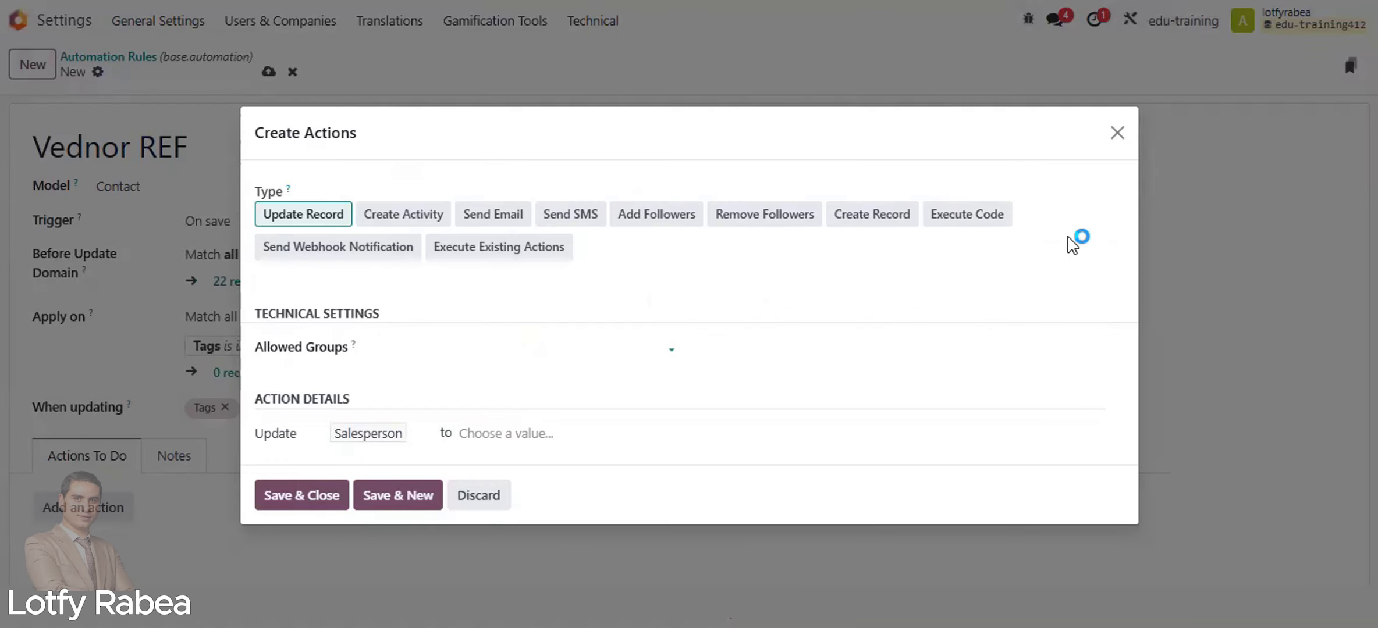
{"action": "left_click", "coordinate": [994, 215]}
{"action": "scroll", "coordinate": [1000, 209], "scroll_direction": "down", "scroll_amount": 3}
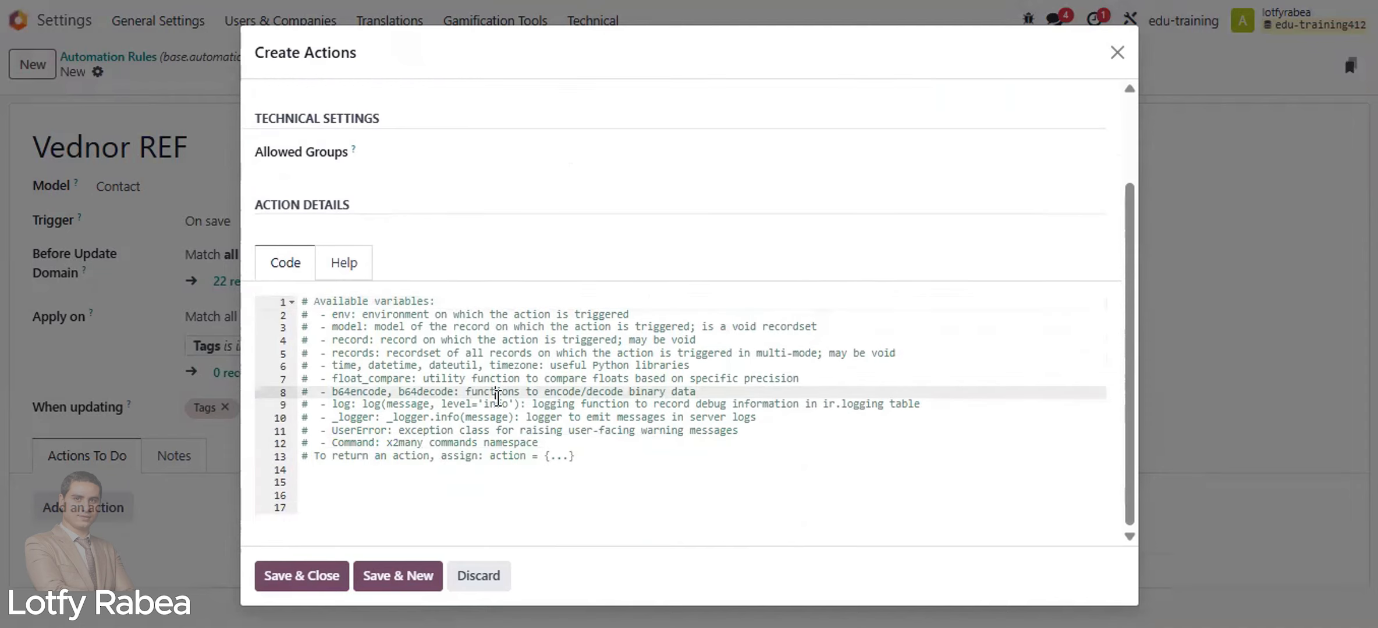
{"action": "key", "text": "ctrl+a"}
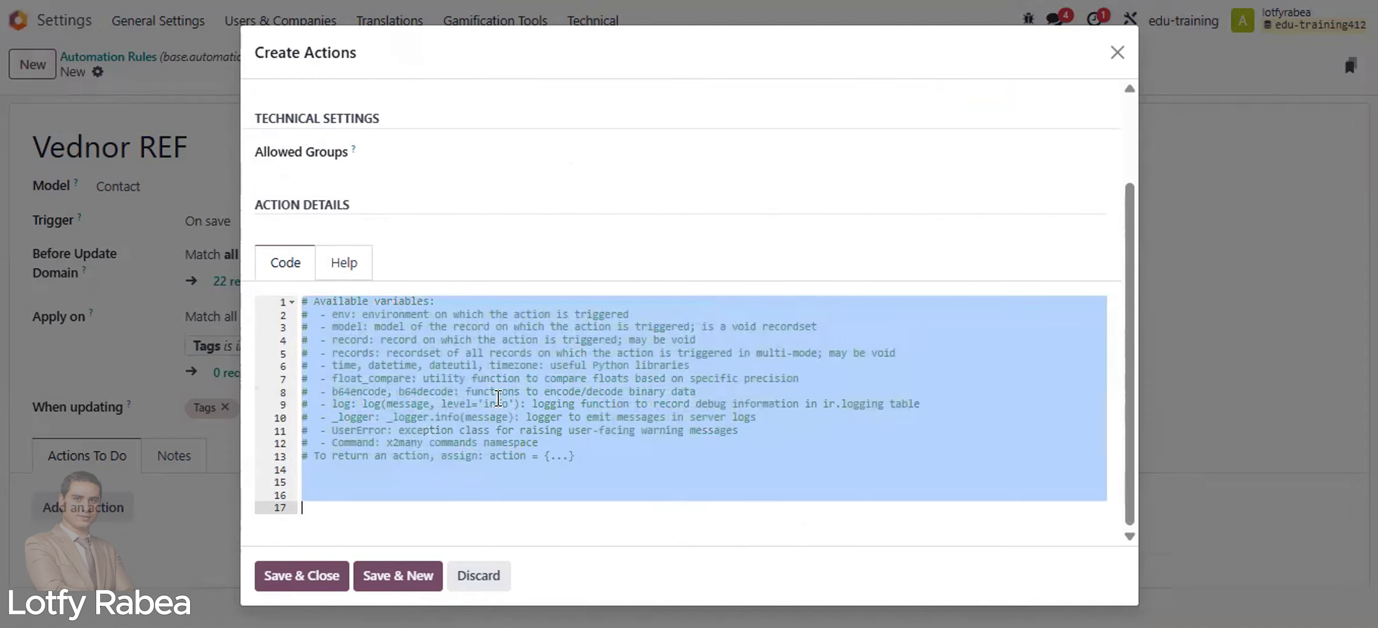
{"action": "key", "text": "BackSpace"}
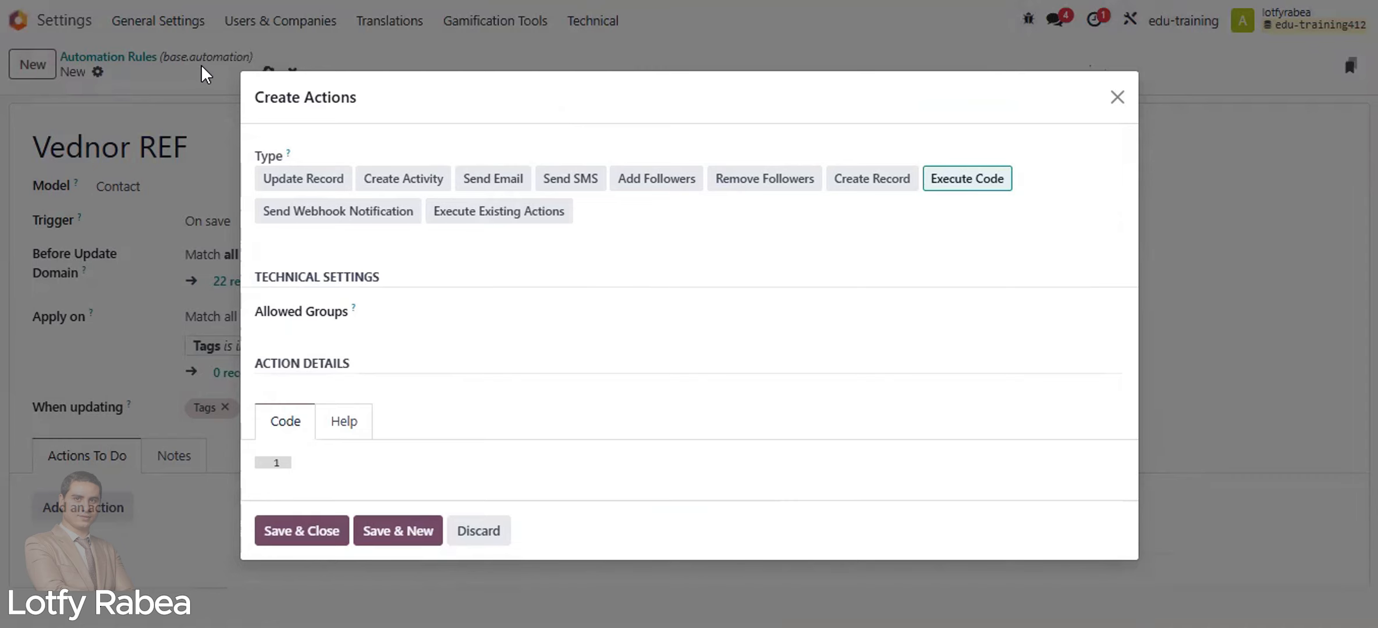
Step: Paste the ir.sequence loop template from the text editor note into the action's empty code area
{"action": "key", "text": "alt+Tab"}
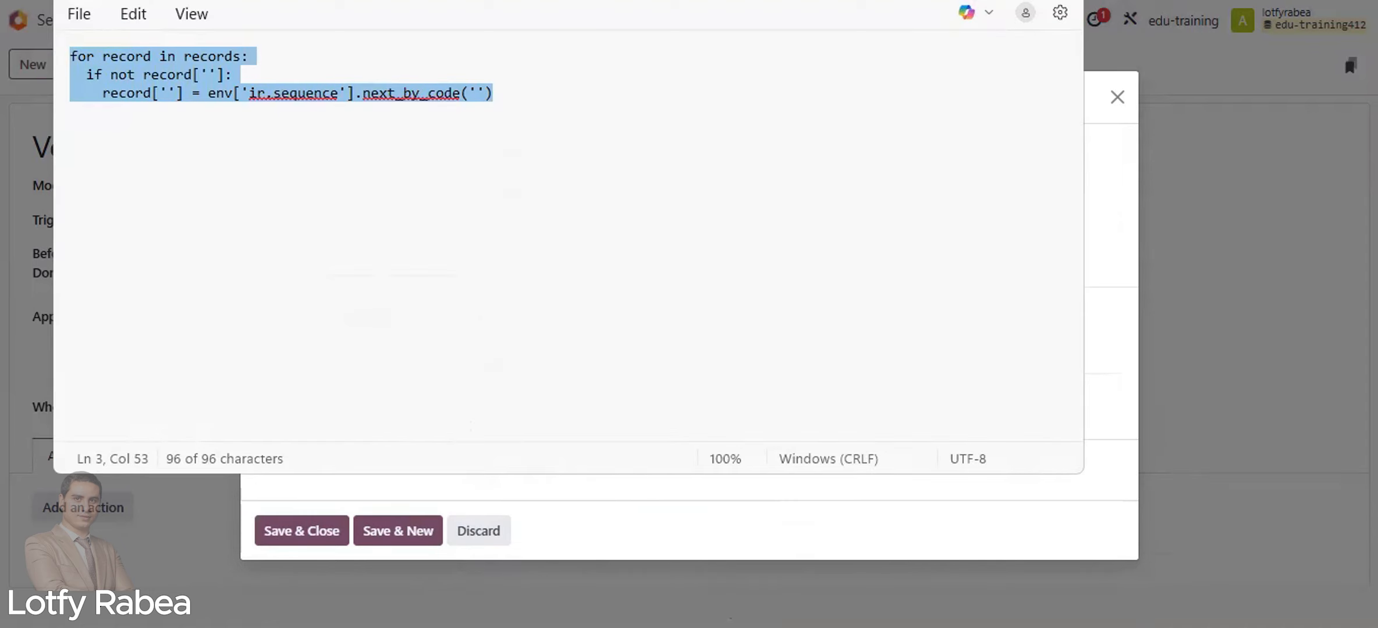
{"action": "key", "text": "alt+Tab"}
{"action": "right_click", "coordinate": [327, 458]}
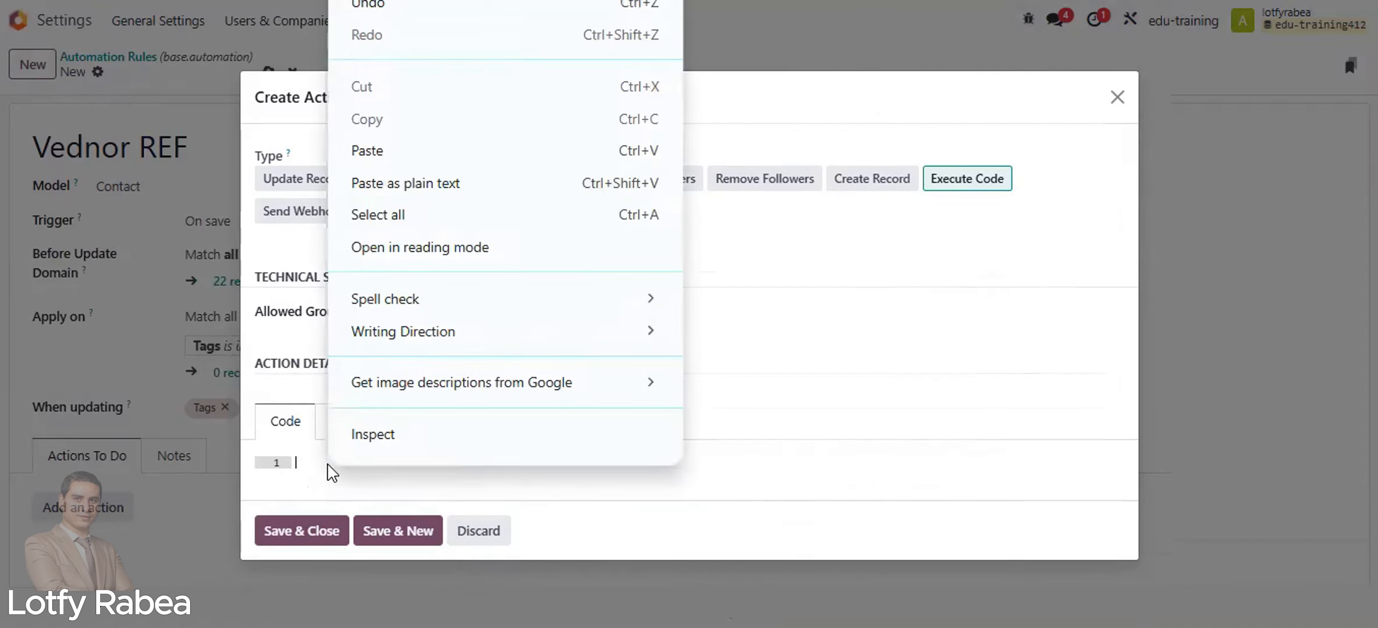
{"action": "left_click", "coordinate": [412, 153]}
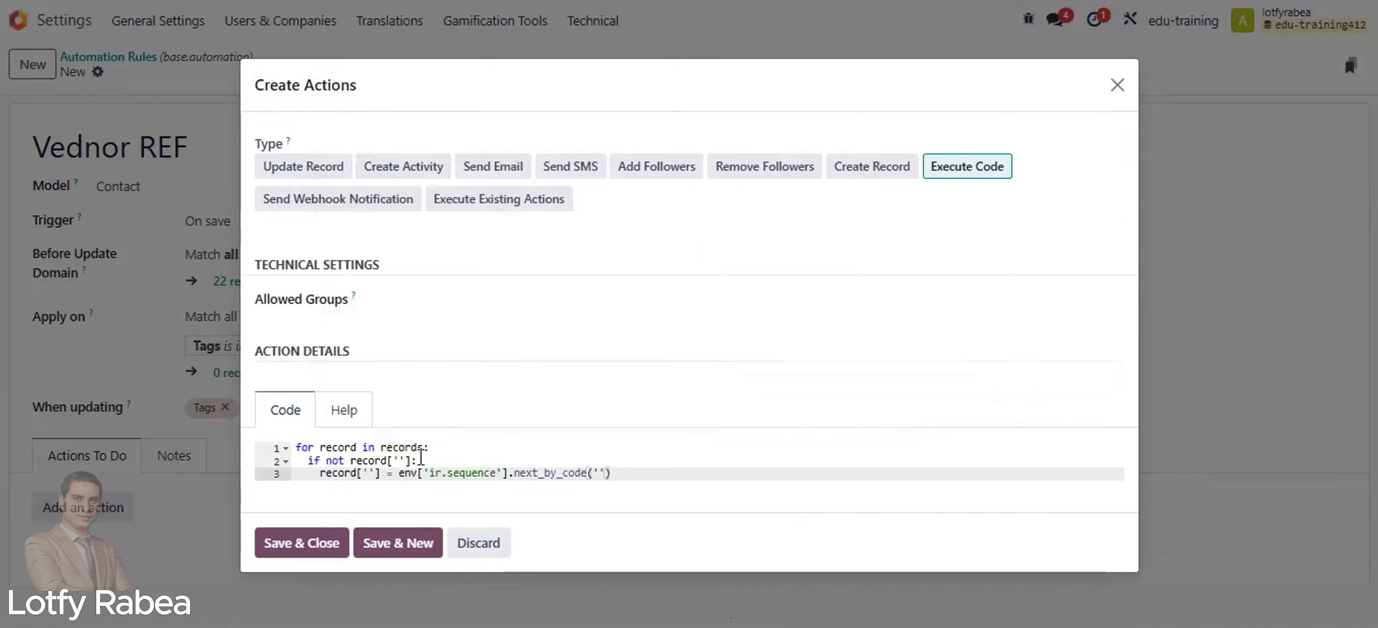
Step: Fill in ref as the field name in both empty record brackets of the code
{"action": "left_click", "coordinate": [401, 461]}
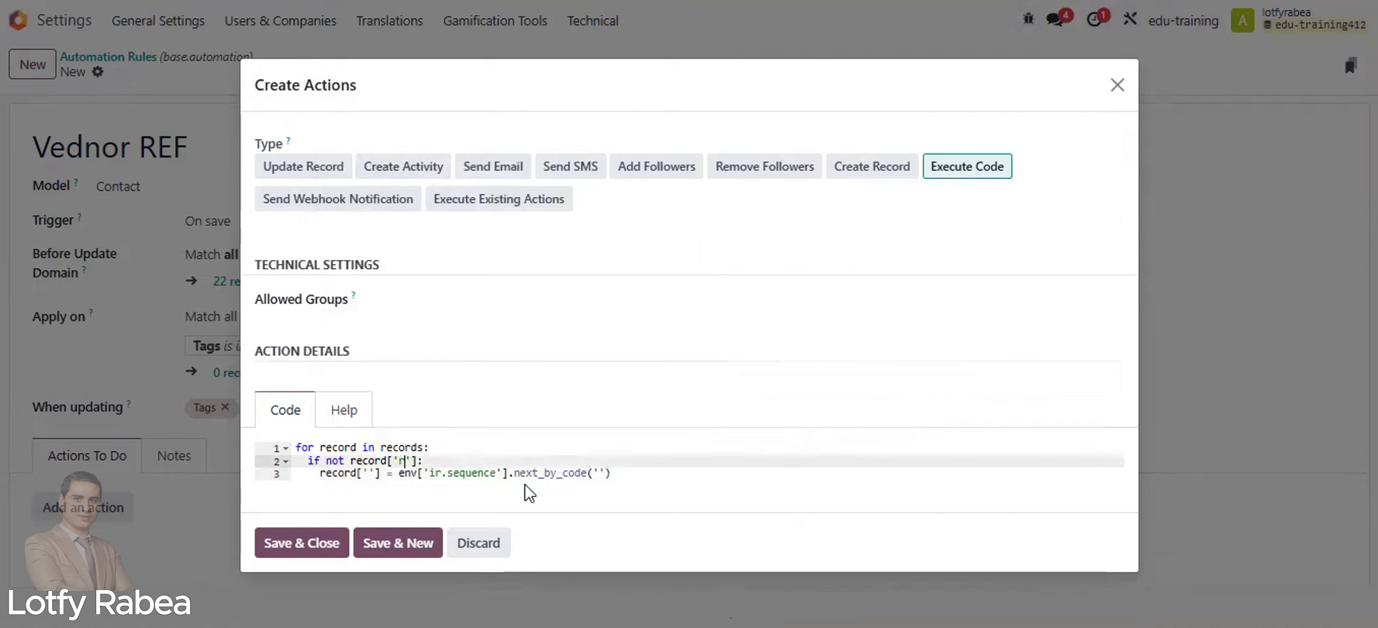
{"action": "type", "text": "ref"}
{"action": "left_click", "coordinate": [368, 473]}
{"action": "type", "text": "ref"}
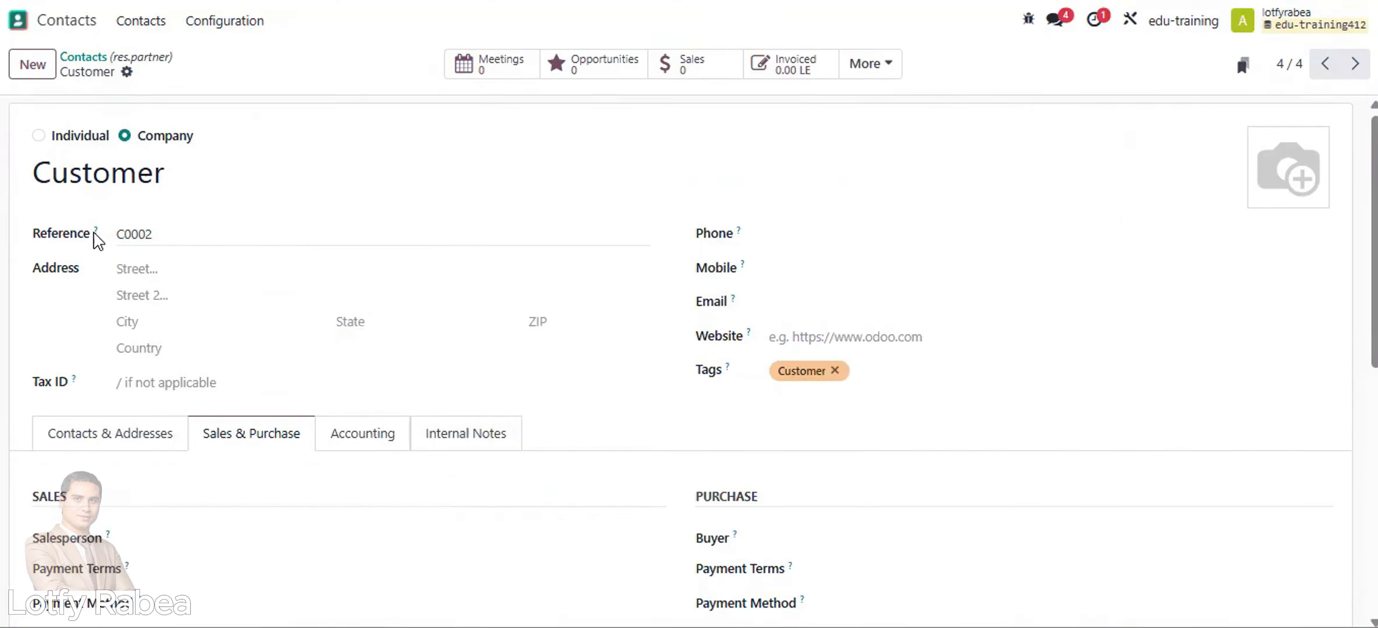
{"action": "mouse_move", "coordinate": [97, 234]}
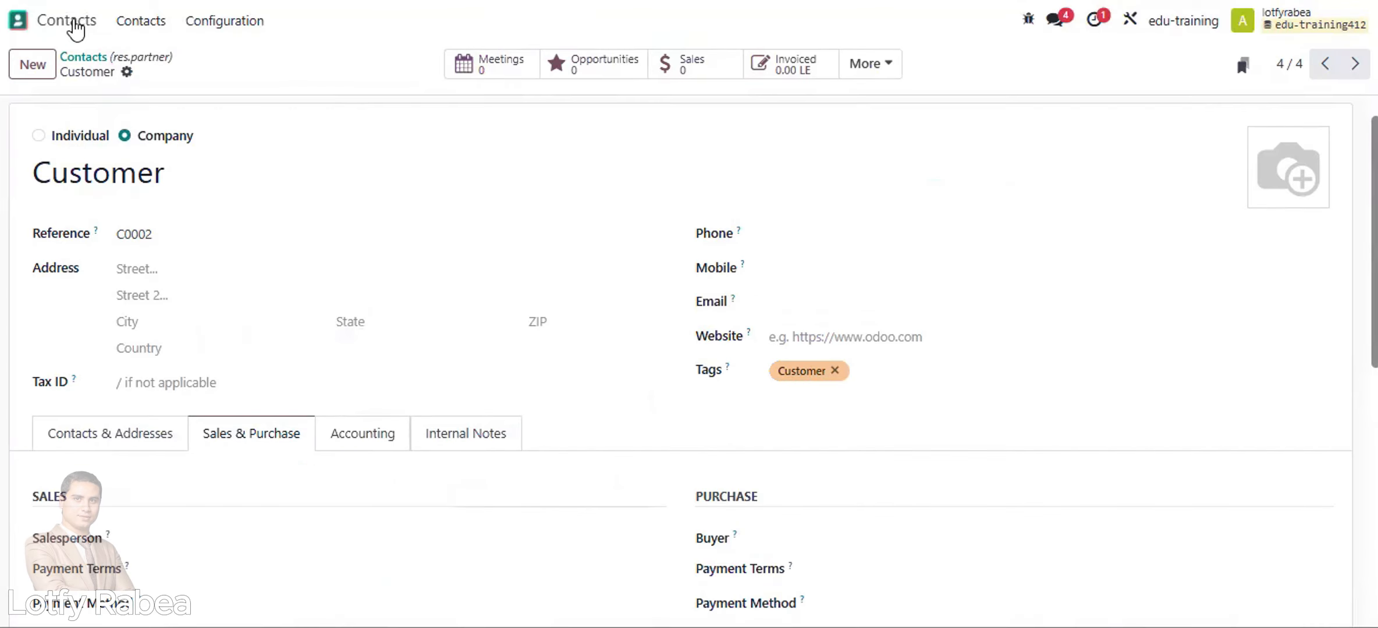
Step: Find the Vendor Ref record by searching the Sequences list for ref, and copy its sequence code vendor.ref
{"action": "left_click", "coordinate": [15, 21]}
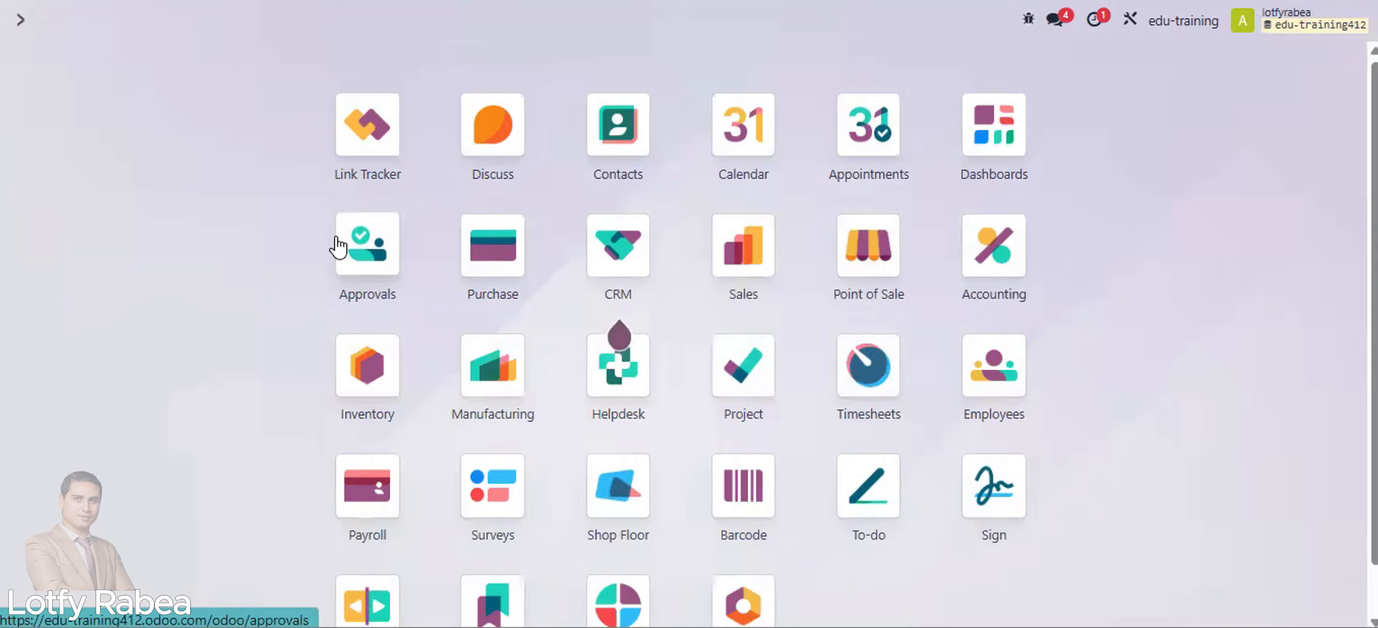
{"action": "type", "text": "seq"}
{"action": "left_click", "coordinate": [529, 192]}
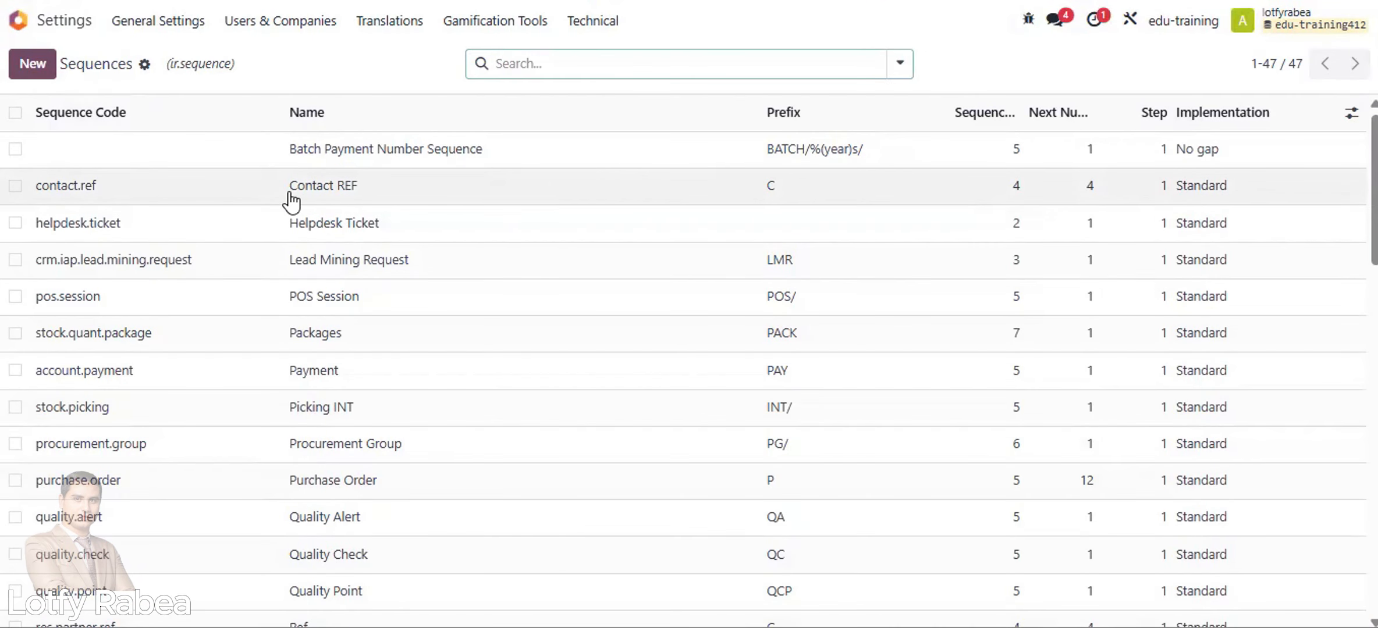
{"action": "type", "text": "ref"}
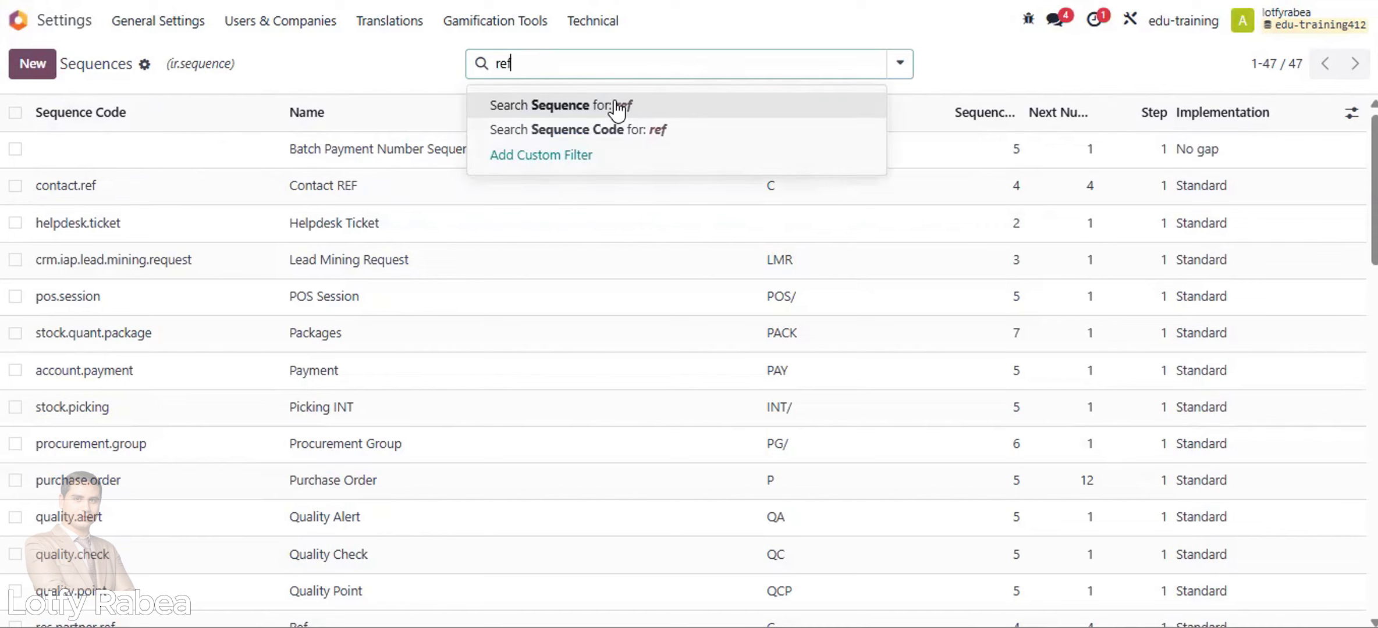
{"action": "left_click", "coordinate": [612, 105]}
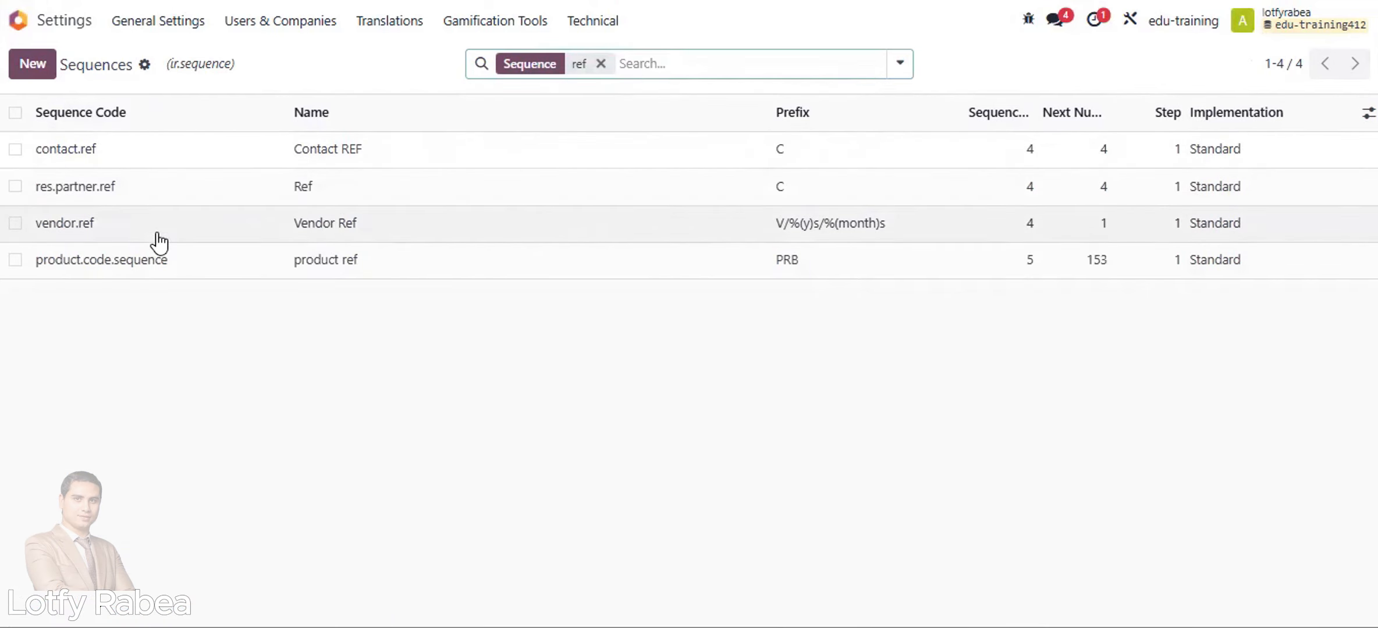
{"action": "left_click", "coordinate": [157, 239]}
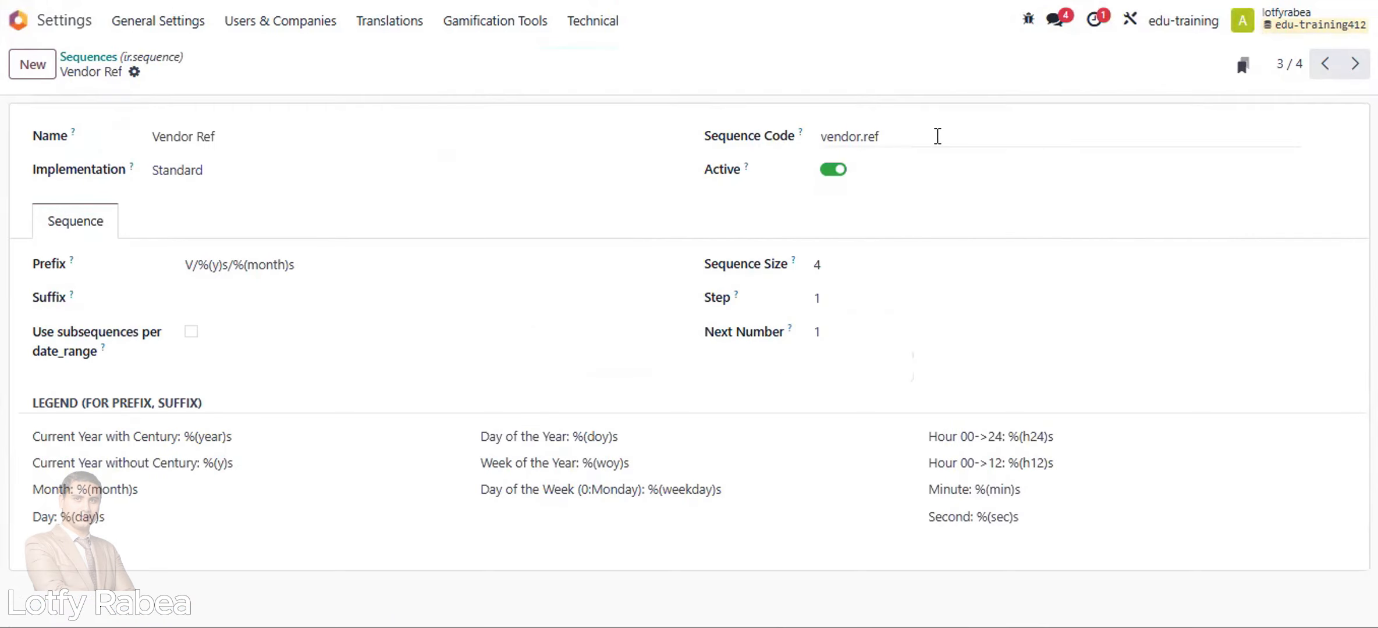
{"action": "left_click_drag", "start_coordinate": [907, 136], "coordinate": [820, 138]}
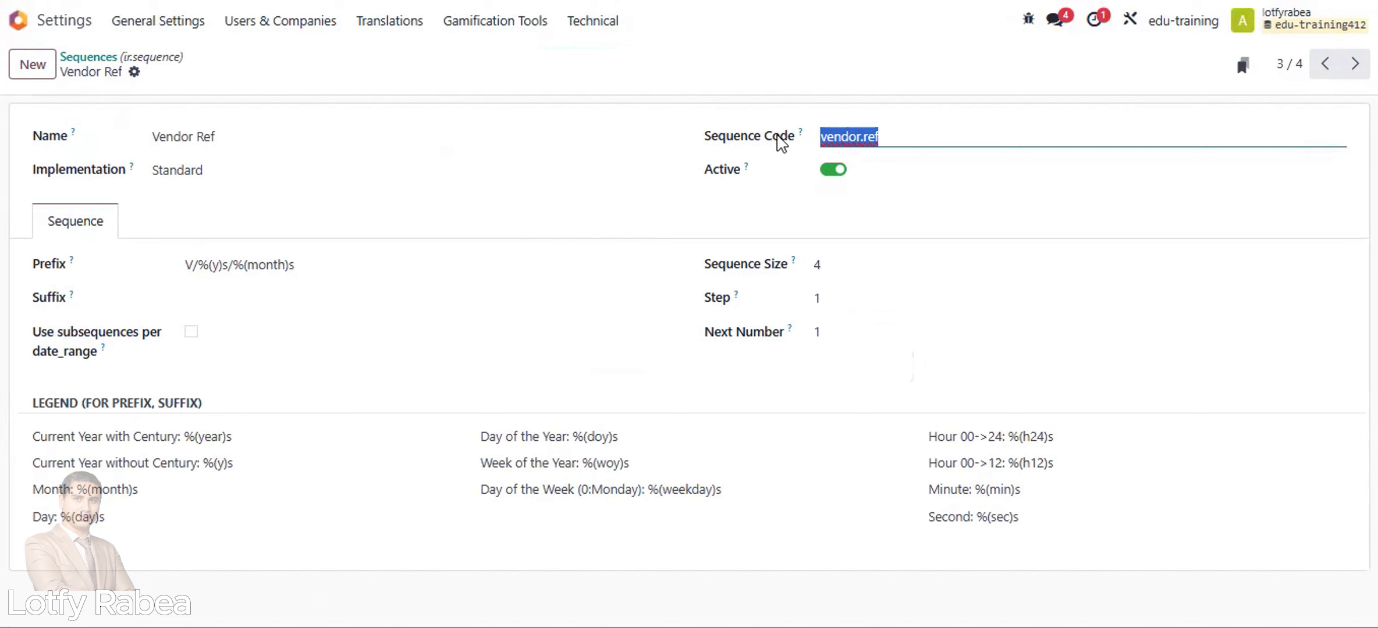
{"action": "right_click", "coordinate": [863, 138]}
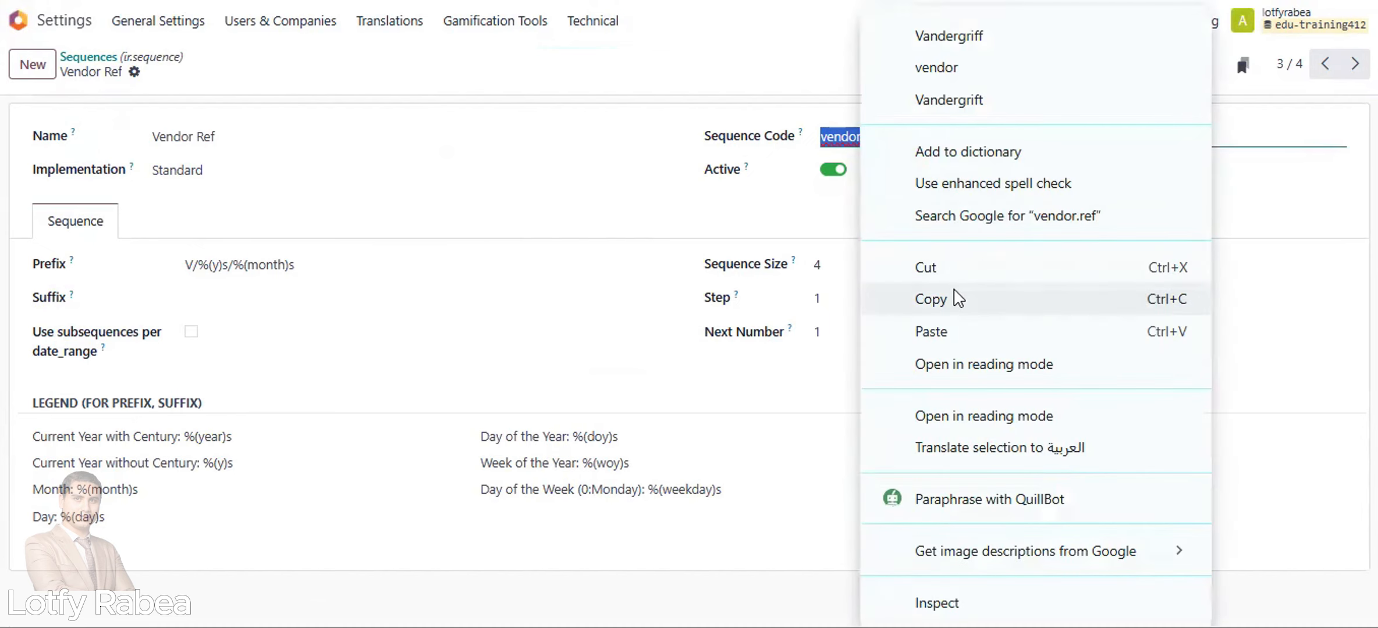
{"action": "left_click", "coordinate": [931, 298]}
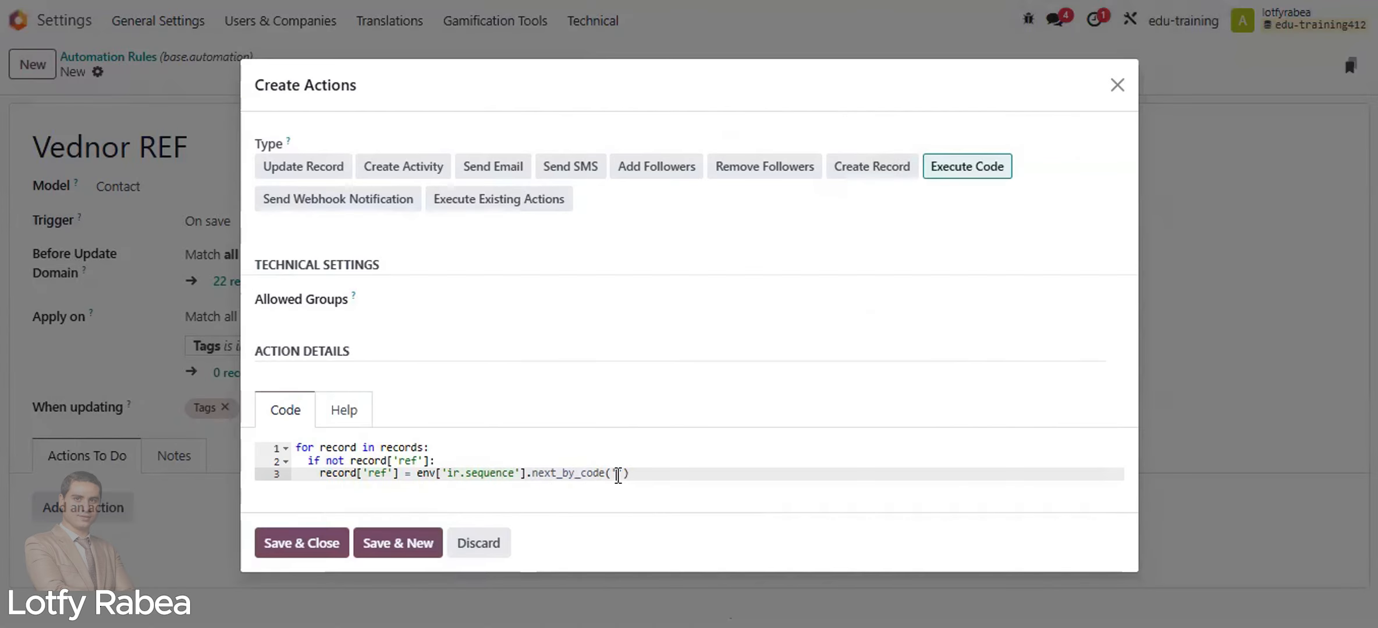
Step: Paste vendor.ref into the empty next_by_code quotes of the action's code, and save the action and the automation rule
{"action": "right_click", "coordinate": [618, 474]}
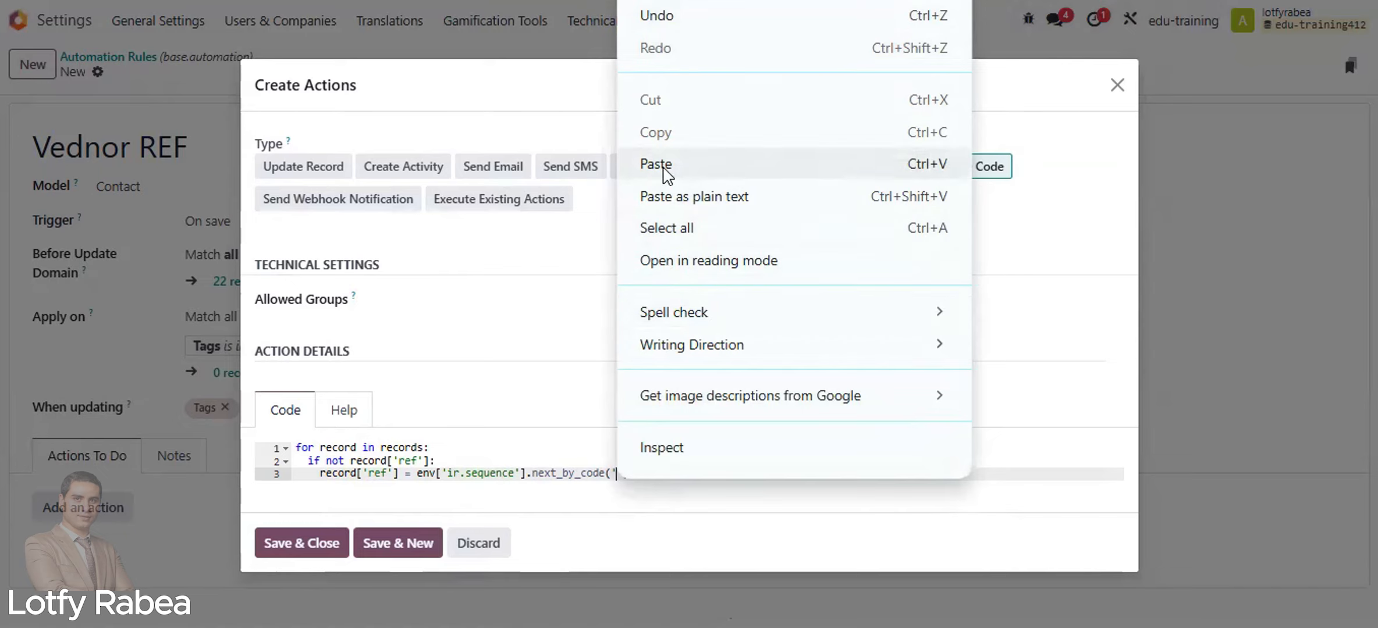
{"action": "left_click", "coordinate": [656, 164]}
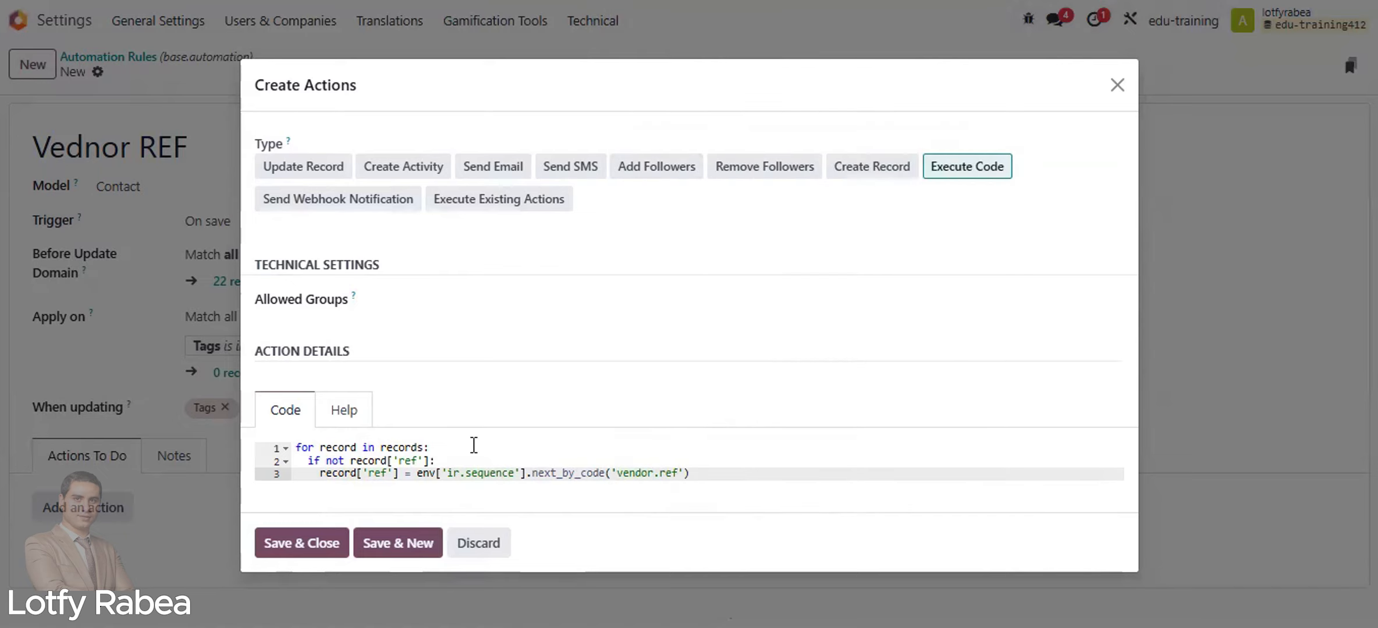
{"action": "left_click", "coordinate": [287, 543]}
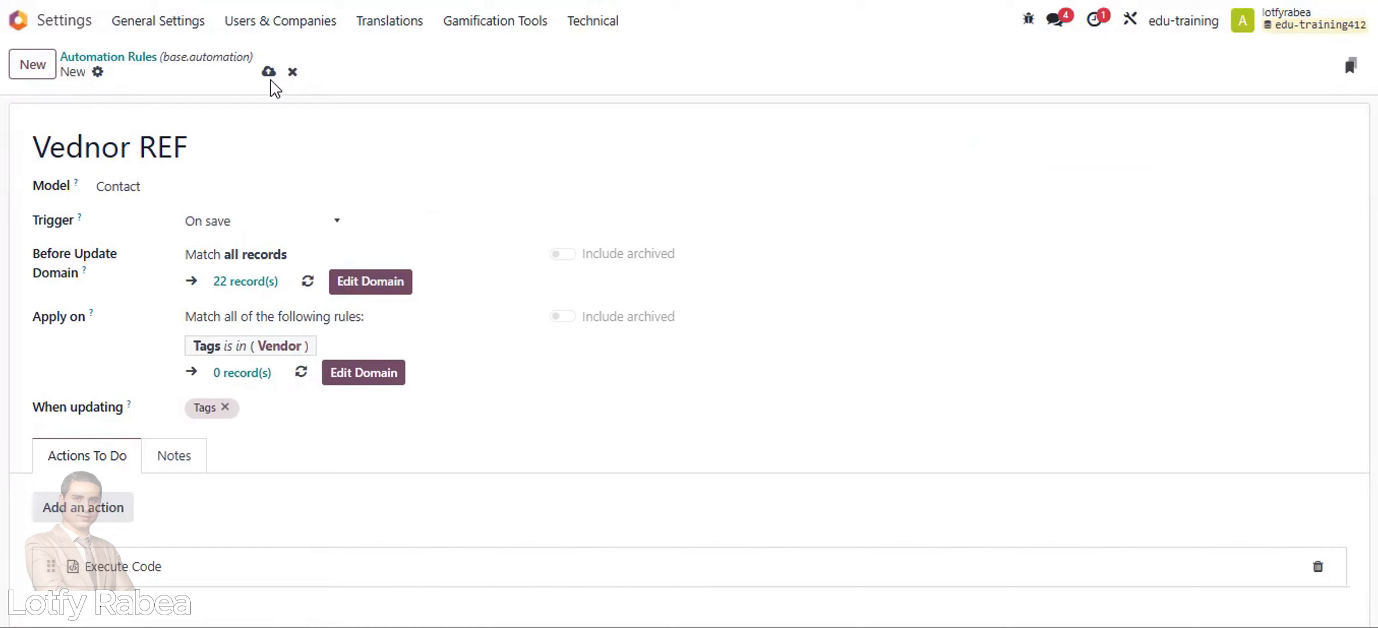
{"action": "left_click", "coordinate": [268, 71]}
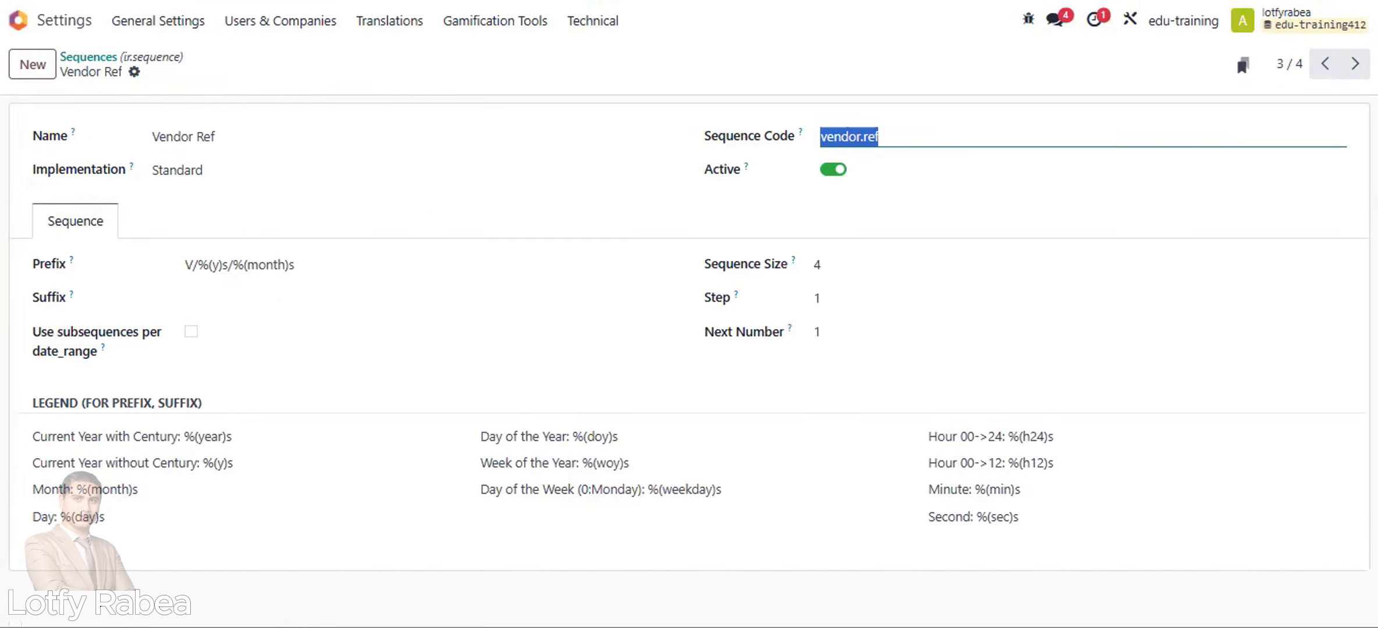
Step: Open the Contacts app in a duplicate of the Vendor Ref sequence's browser tab
{"action": "right_click", "coordinate": [423, 0]}
{"action": "left_click", "coordinate": [547, 126]}
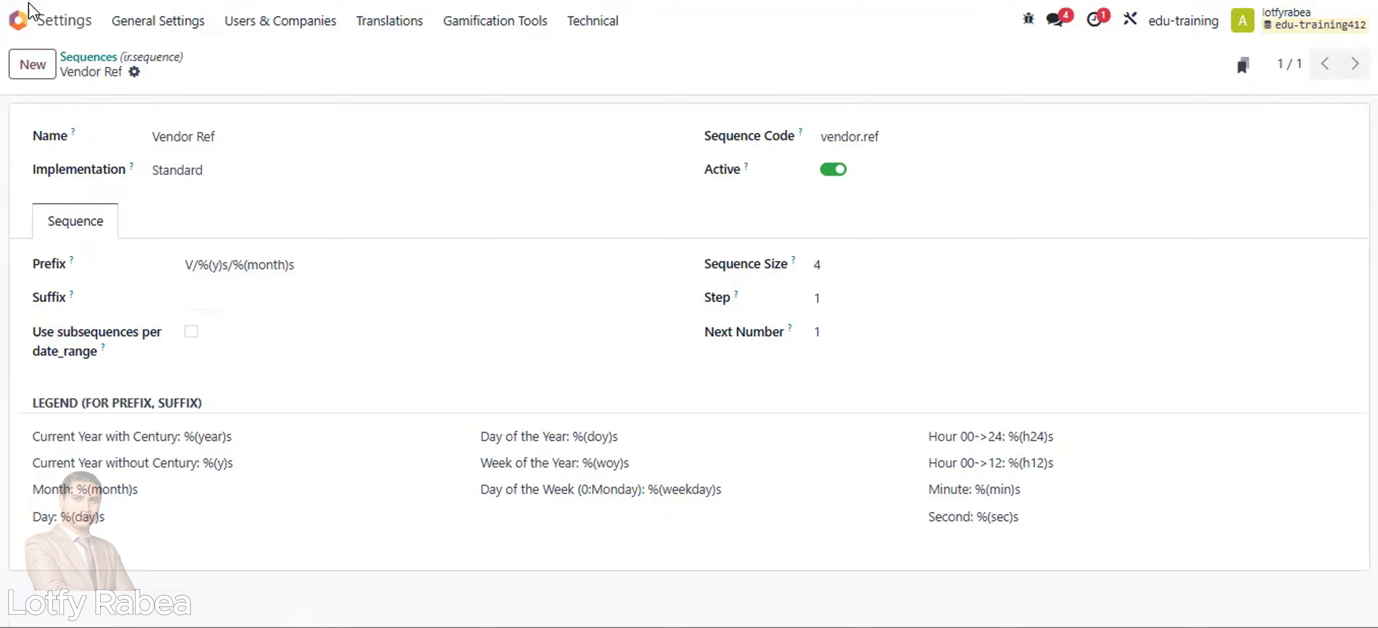
{"action": "left_click", "coordinate": [22, 20]}
{"action": "left_click", "coordinate": [581, 127]}
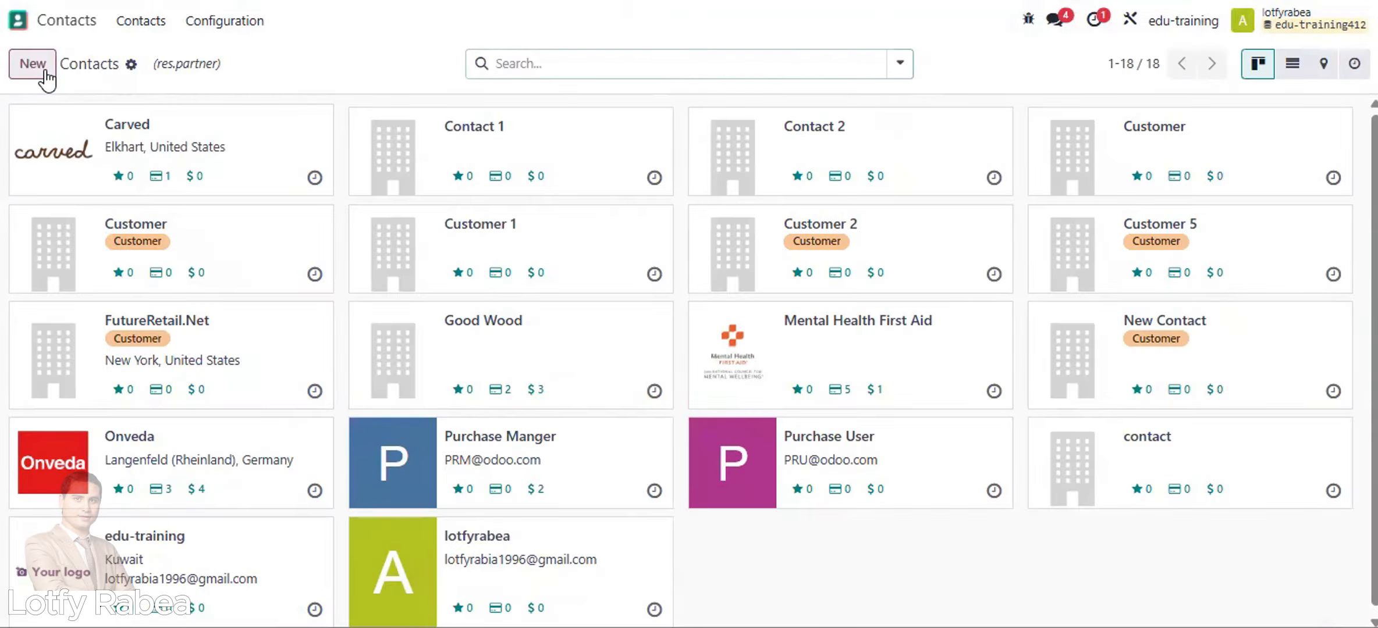
Step: Create a contact named Vendor 1 with the Vendor tag and save it
{"action": "left_click", "coordinate": [33, 64]}
{"action": "type", "text": "Ve"}
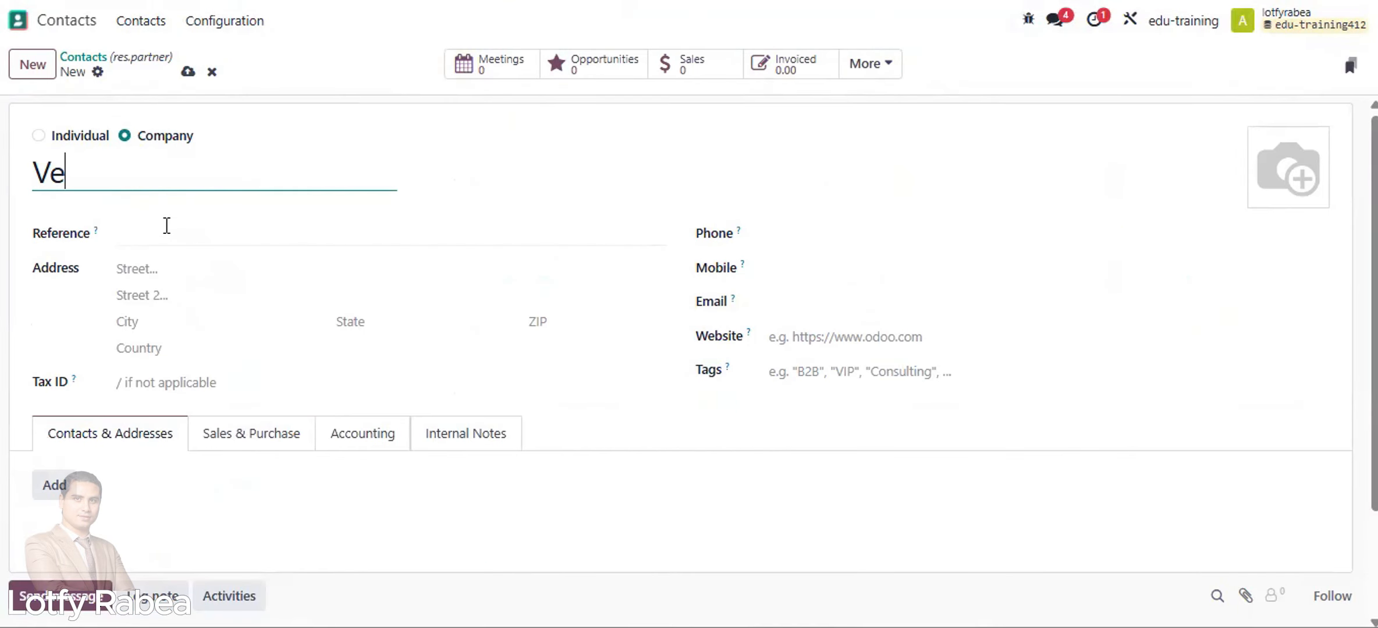
{"action": "type", "text": "ndor 1"}
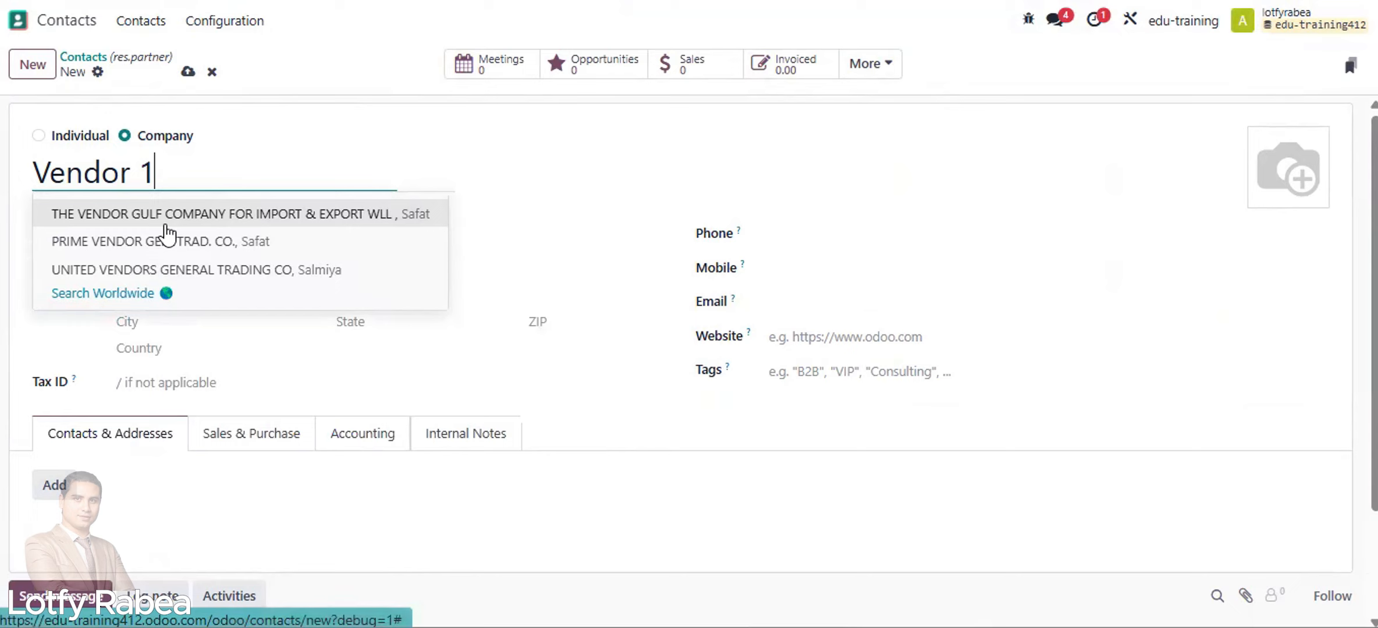
{"action": "left_click", "coordinate": [279, 108]}
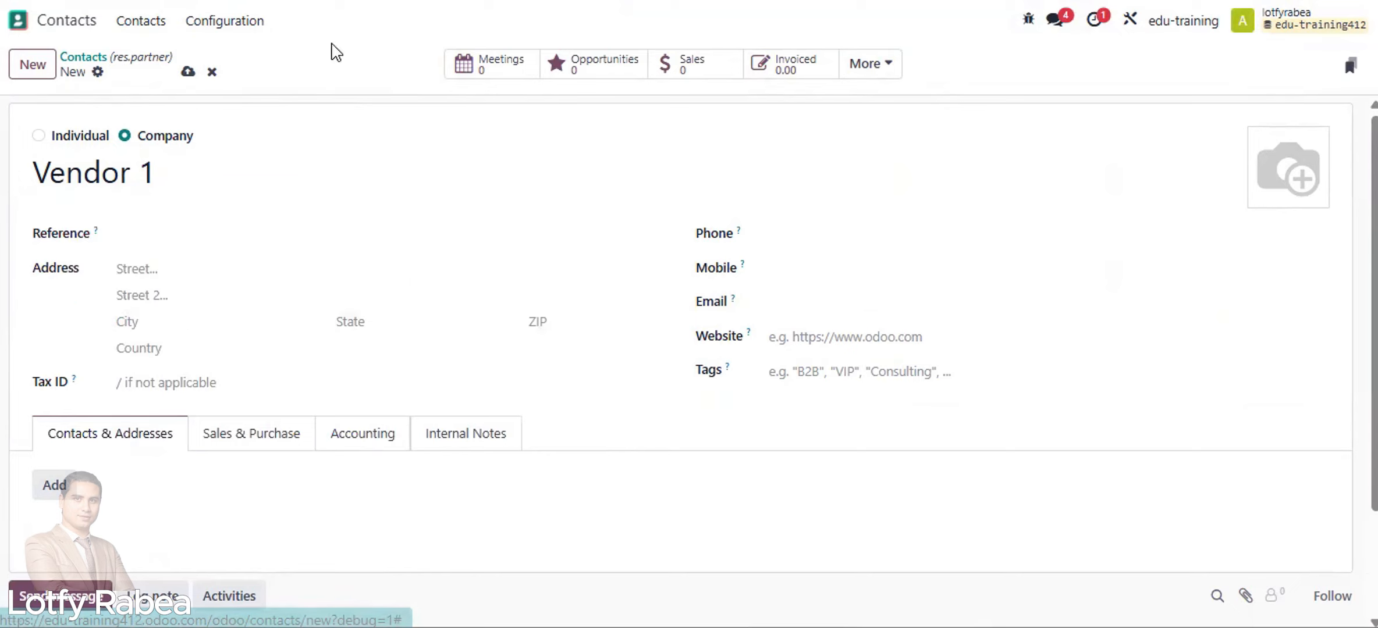
{"action": "left_click", "coordinate": [852, 375]}
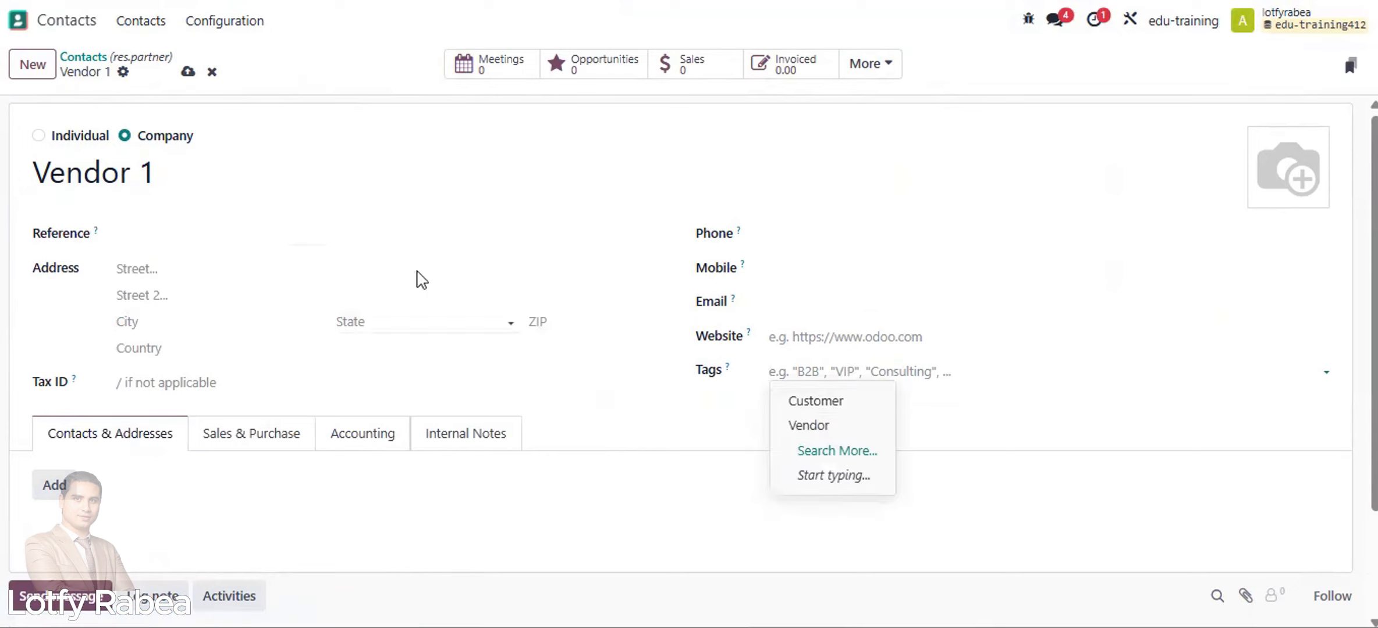
{"action": "left_click", "coordinate": [188, 71]}
{"action": "left_click", "coordinate": [838, 375]}
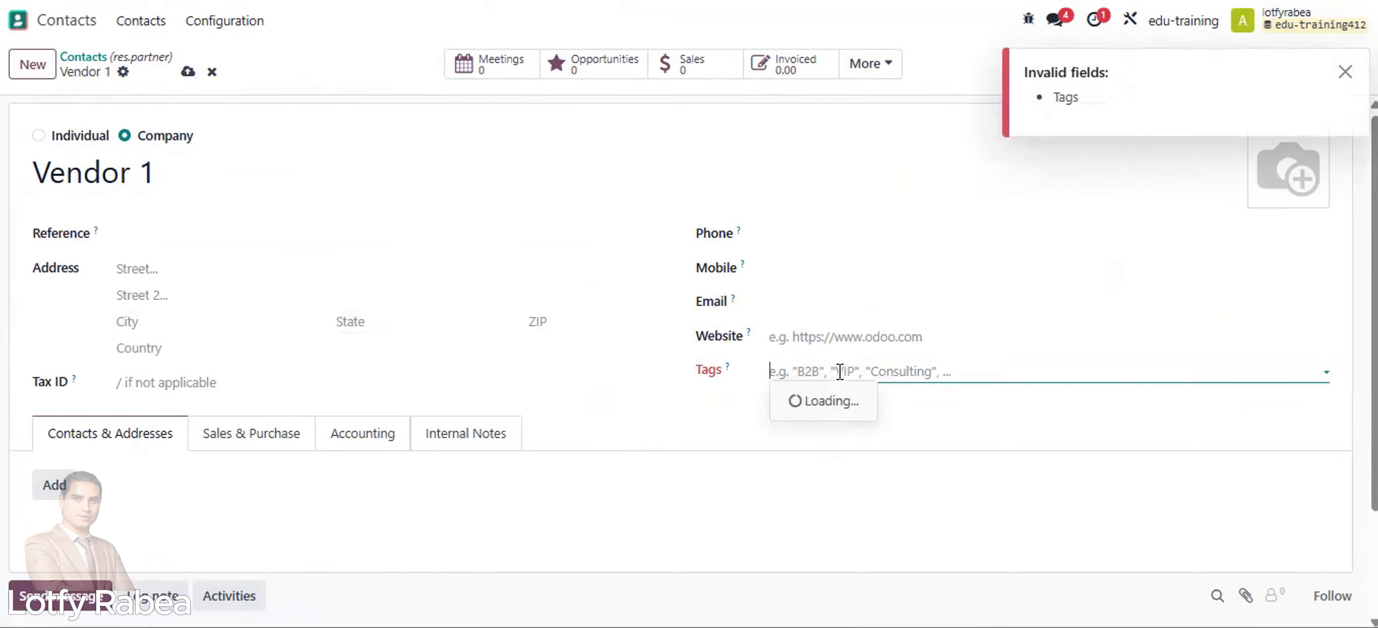
{"action": "left_click", "coordinate": [812, 429]}
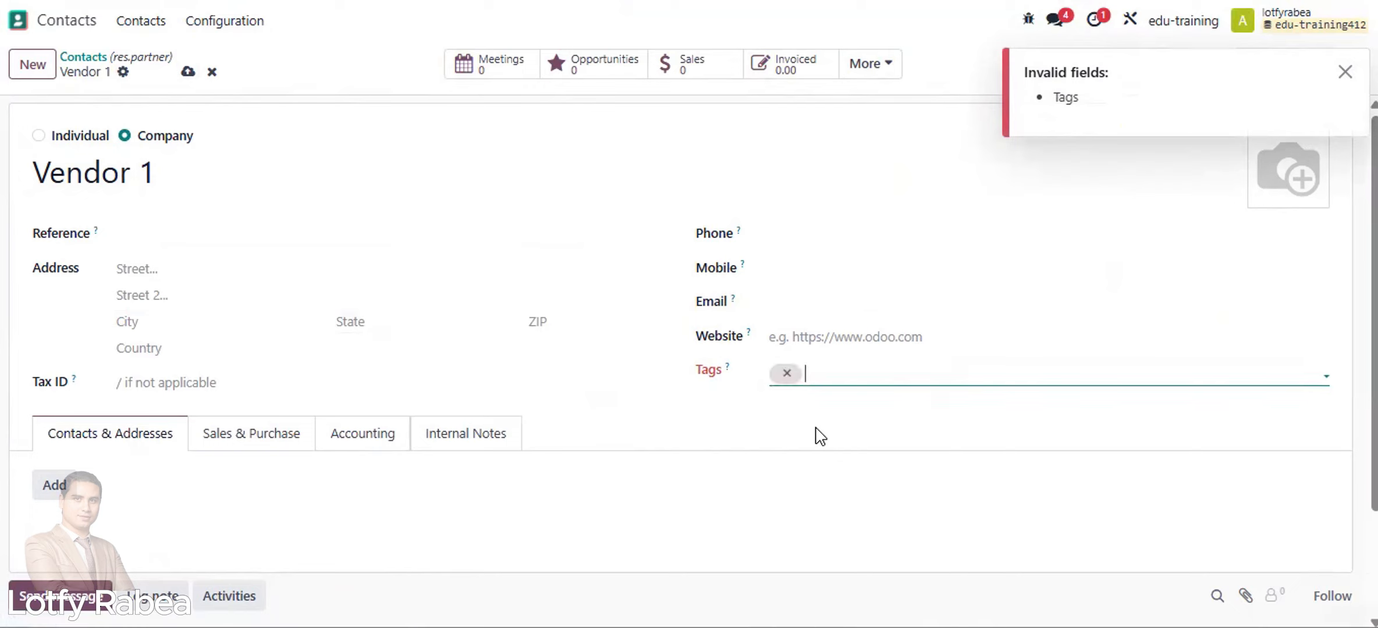
{"action": "left_click", "coordinate": [187, 71]}
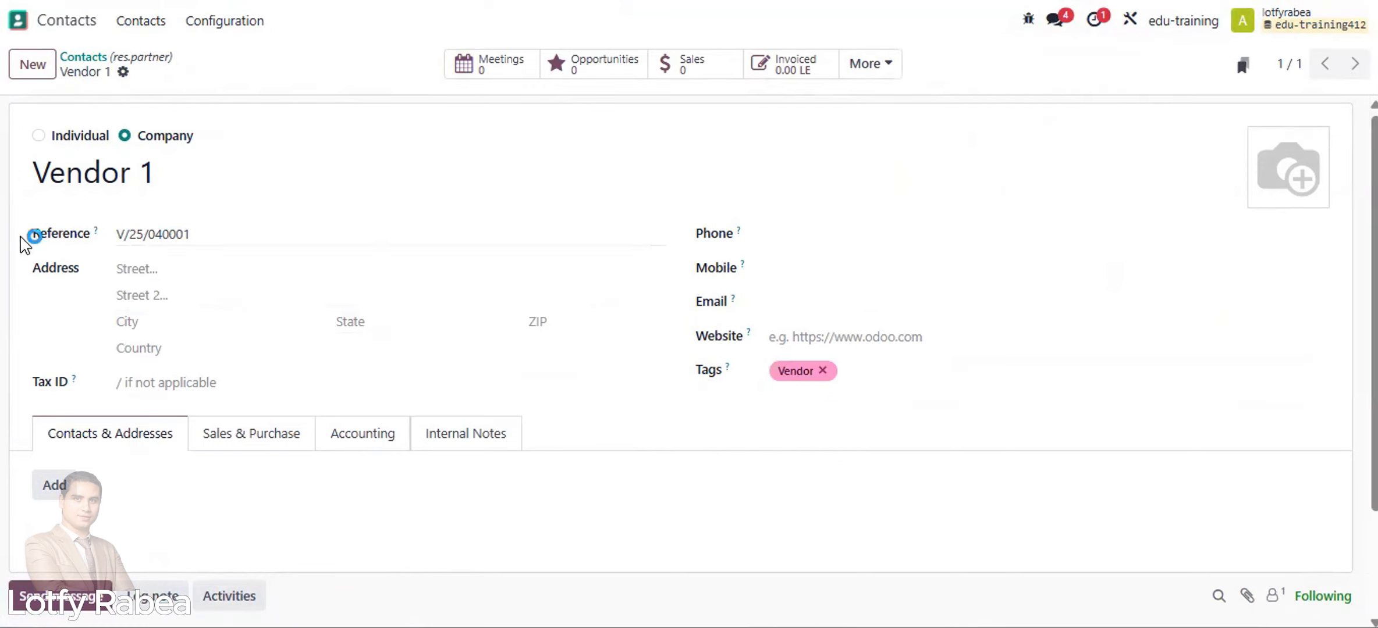
Step: Examine the prefix, year, month and number parts of the reference on the Vendor 1 contact
{"action": "left_click_drag", "start_coordinate": [25, 240], "coordinate": [116, 235]}
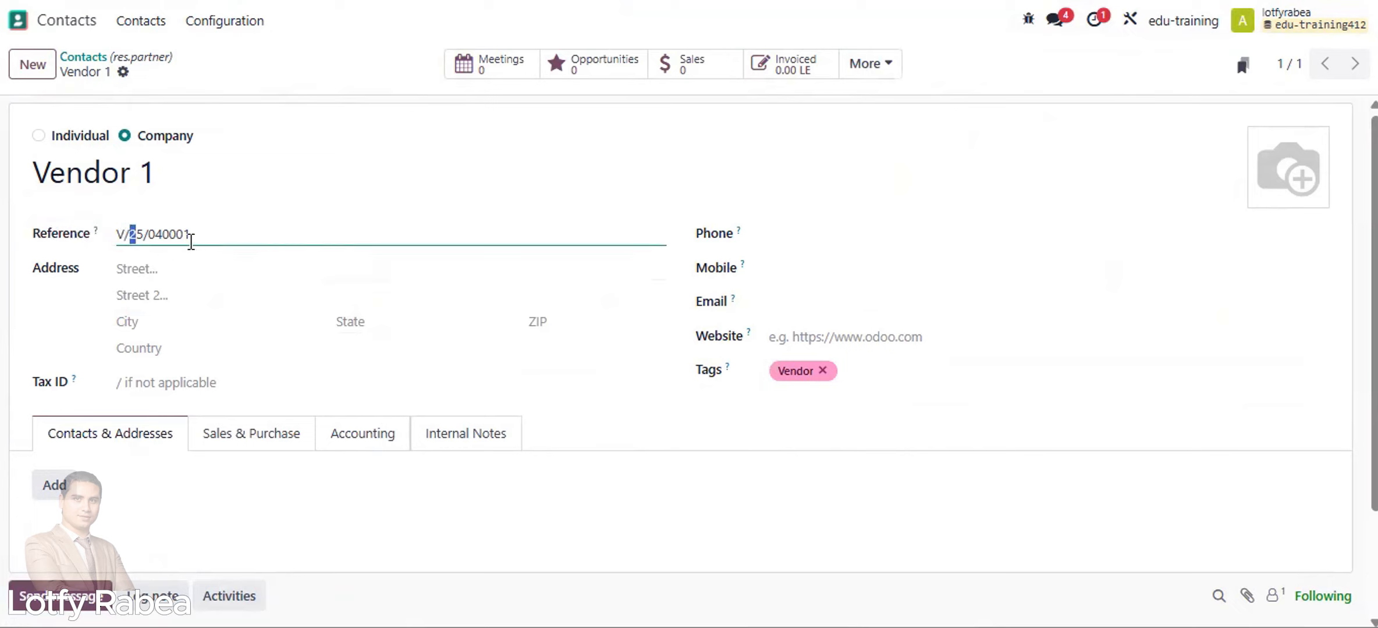
{"action": "left_click_drag", "start_coordinate": [163, 235], "coordinate": [158, 236]}
{"action": "left_click_drag", "start_coordinate": [160, 237], "coordinate": [171, 239]}
{"action": "left_click", "coordinate": [162, 244]}
{"action": "left_click", "coordinate": [212, 71]}
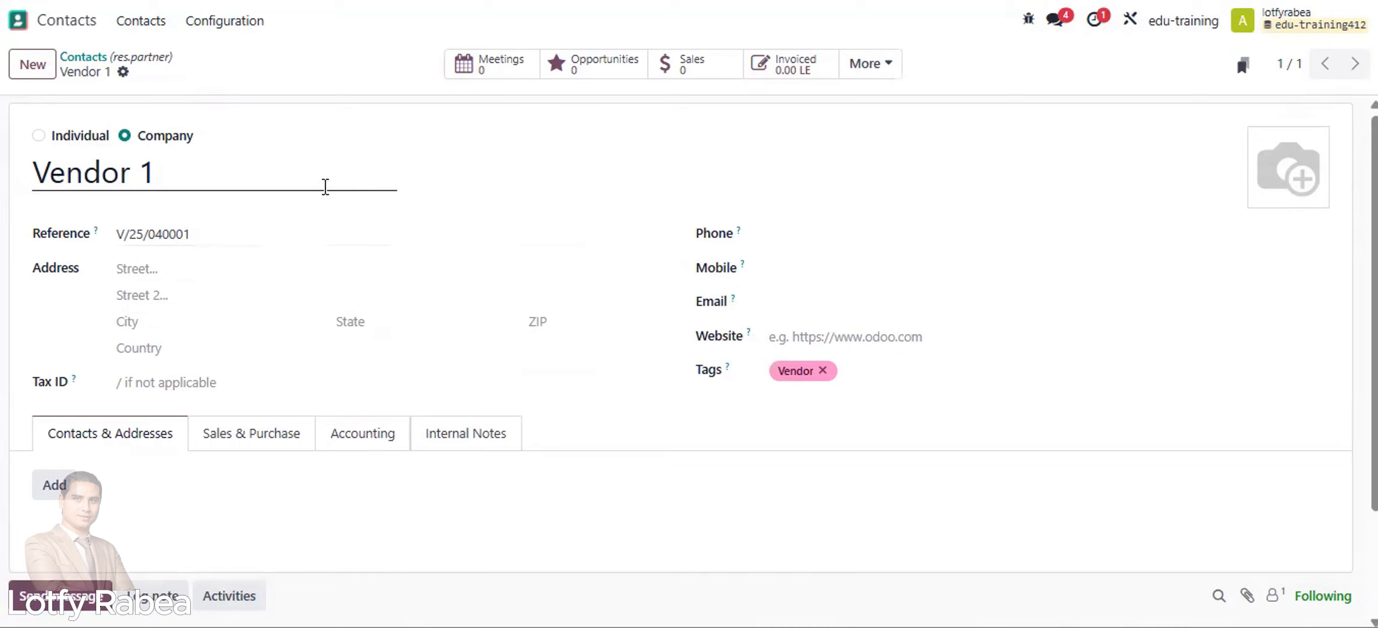
Step: Create a contact named Customer 6 with the Customer tag and save it
{"action": "left_click", "coordinate": [32, 70]}
{"action": "type", "text": "Ci"}
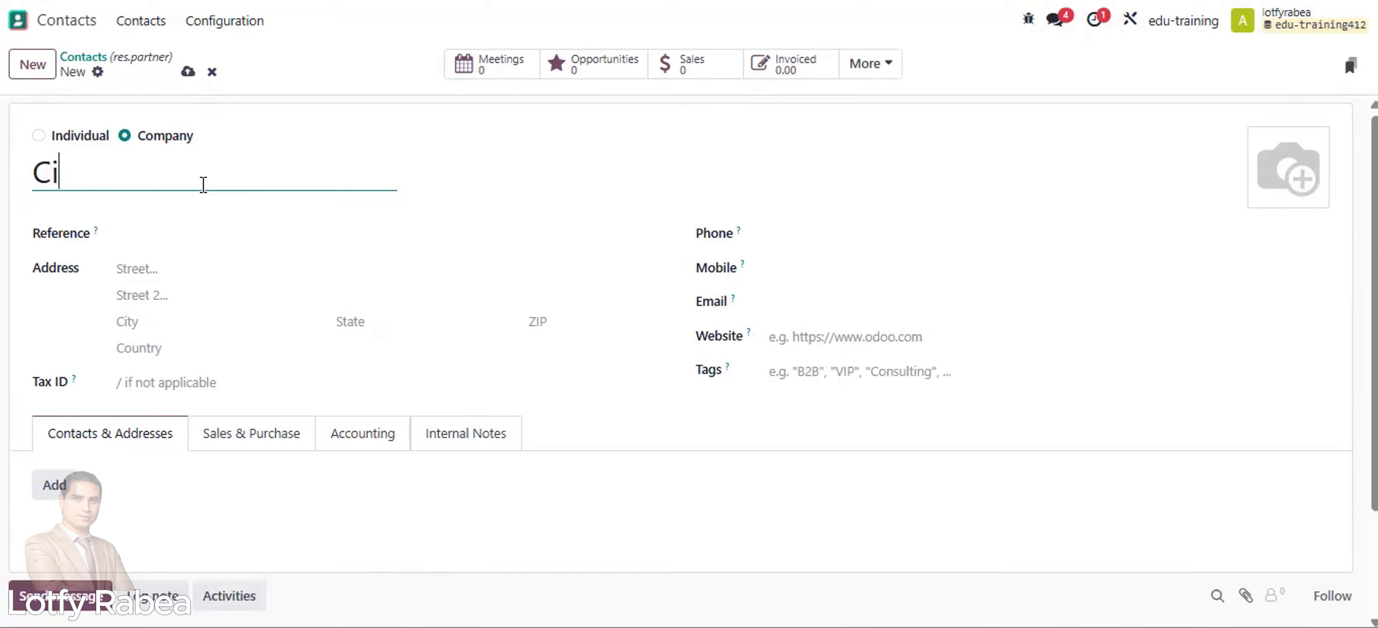
{"action": "key", "text": "BackSpace"}
{"action": "type", "text": "Us"}
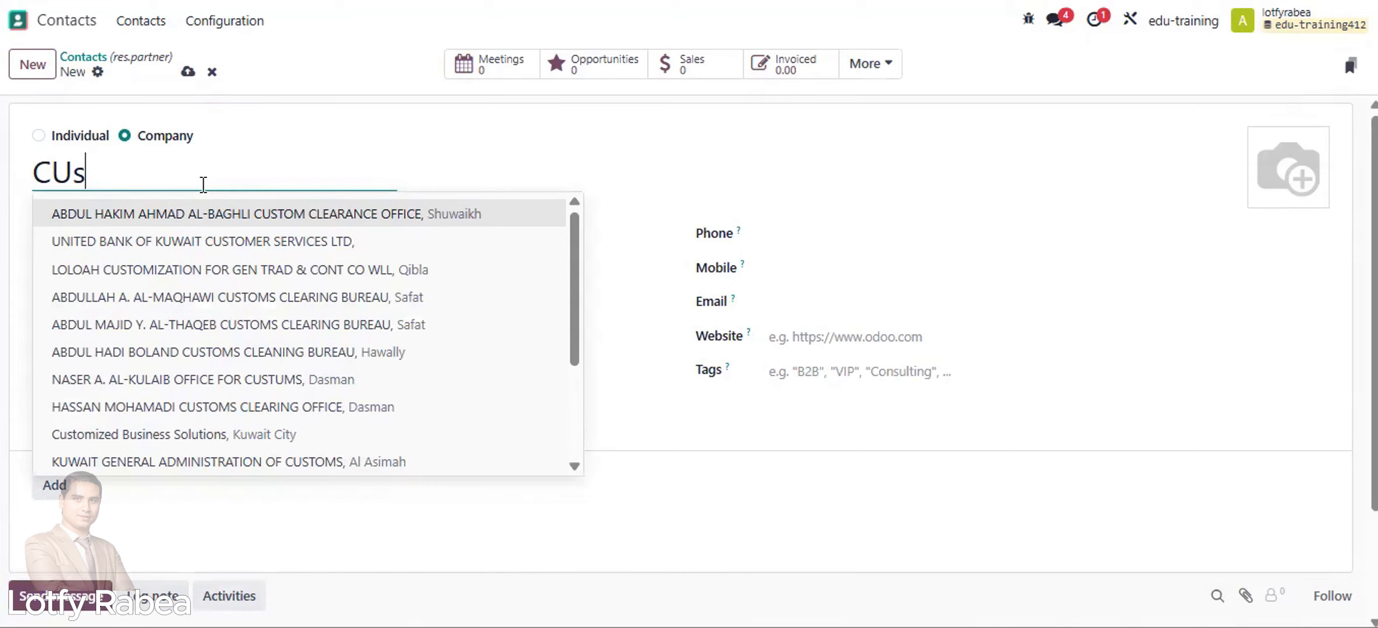
{"action": "key", "text": "BackSpace"}
{"action": "key", "text": "BackSpace"}
{"action": "type", "text": "C"}
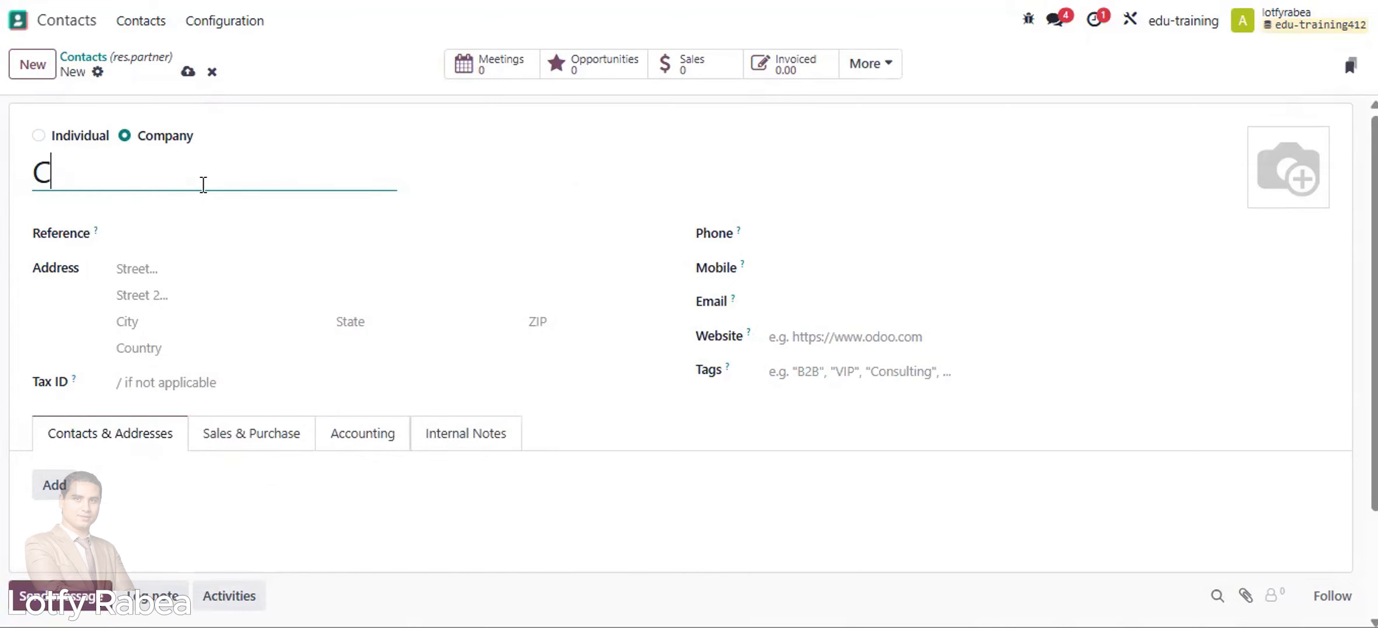
{"action": "type", "text": "ustomer 6"}
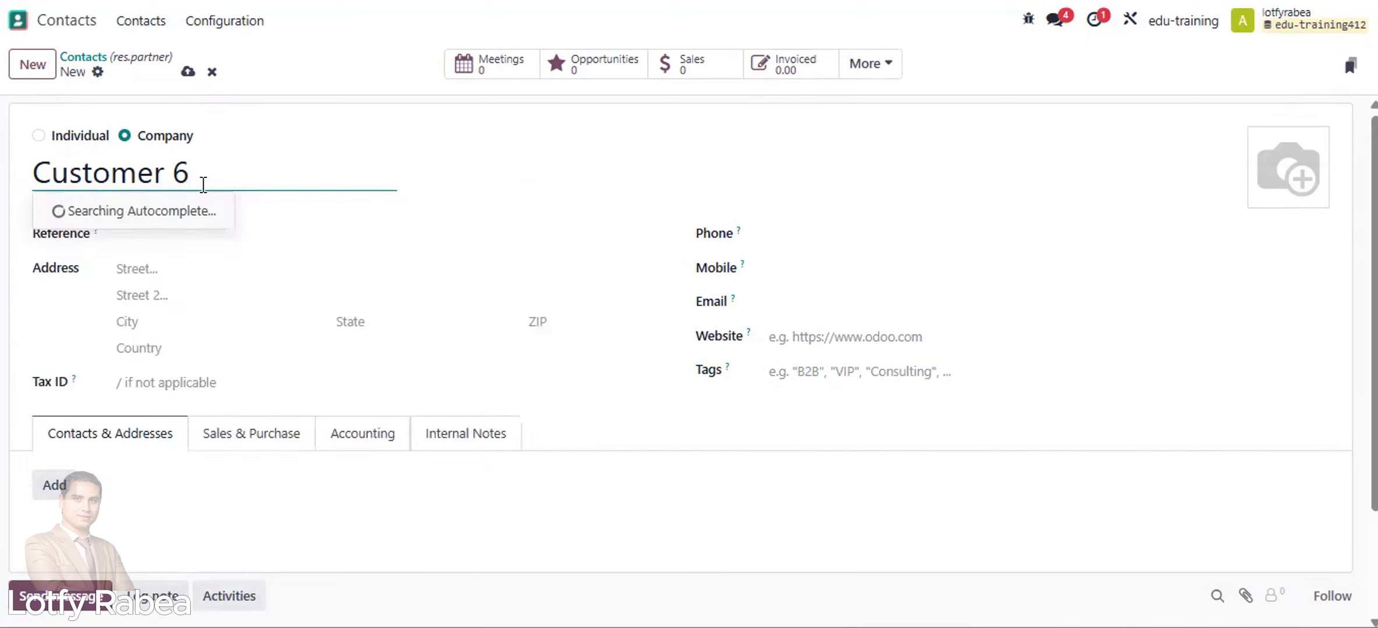
{"action": "left_click", "coordinate": [895, 373]}
{"action": "left_click", "coordinate": [814, 402]}
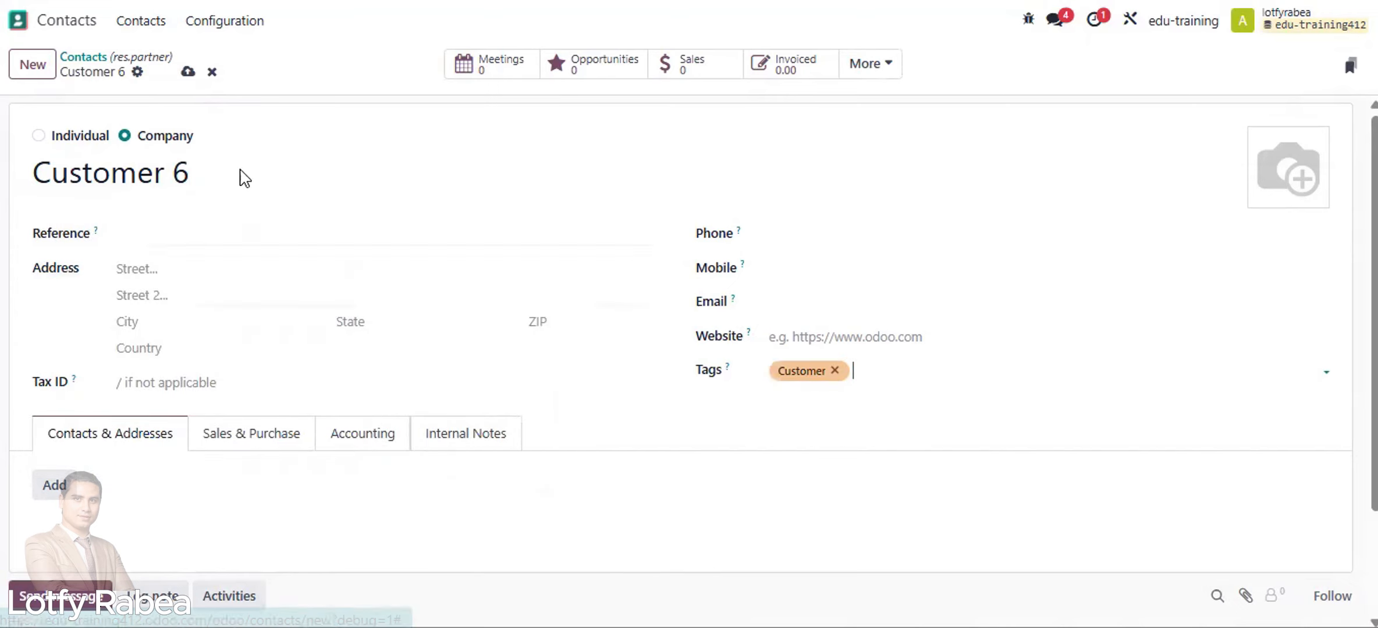
{"action": "left_click", "coordinate": [187, 71]}
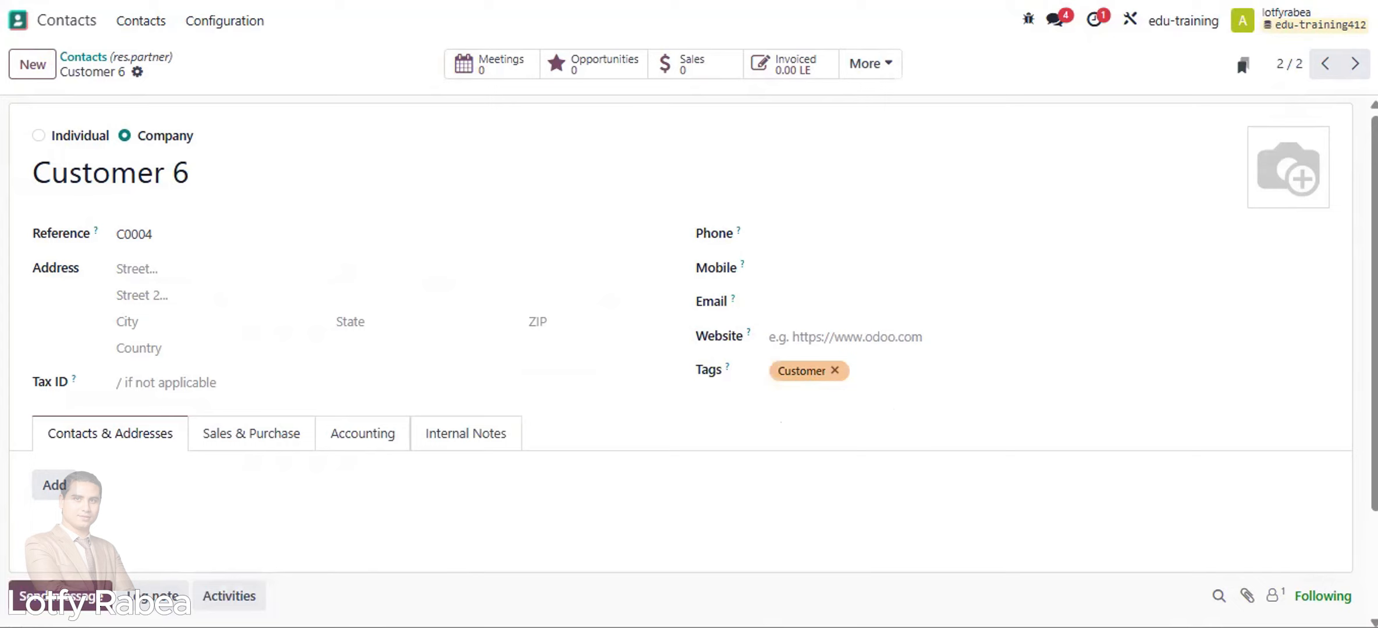
Step: Create a contact named Vendor 3 with the Vendor tag and save it
{"action": "left_click", "coordinate": [26, 74]}
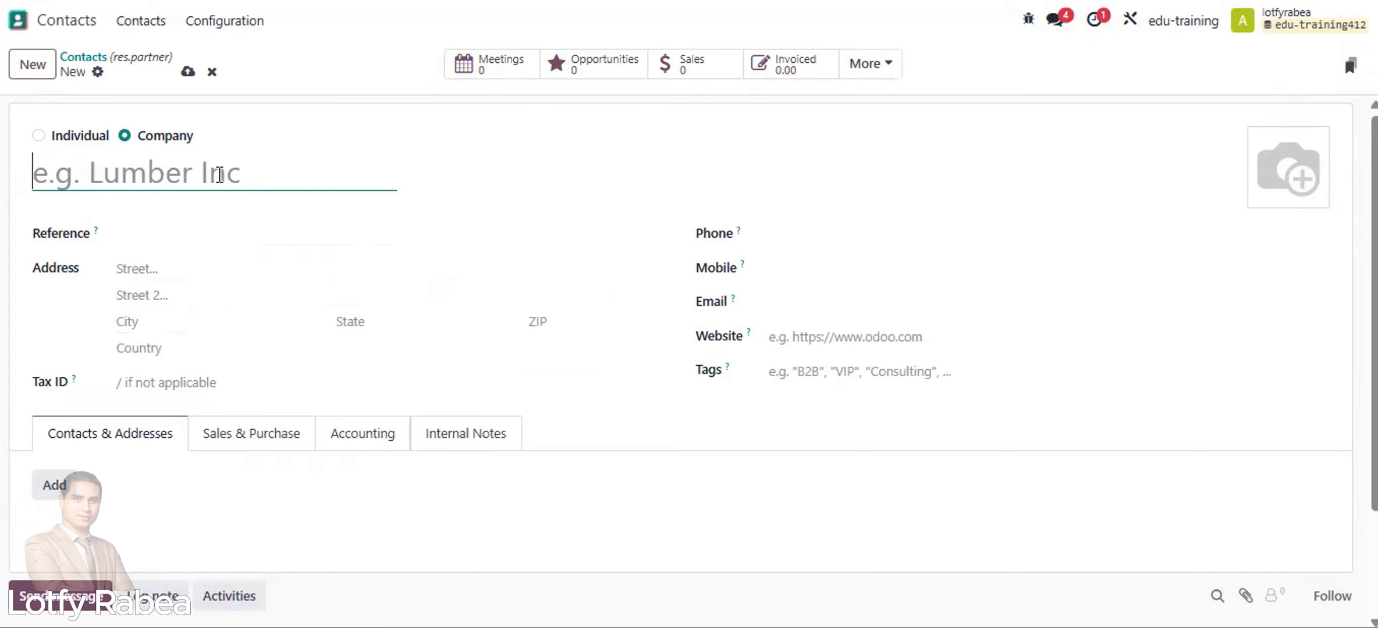
{"action": "type", "text": "Vendor "}
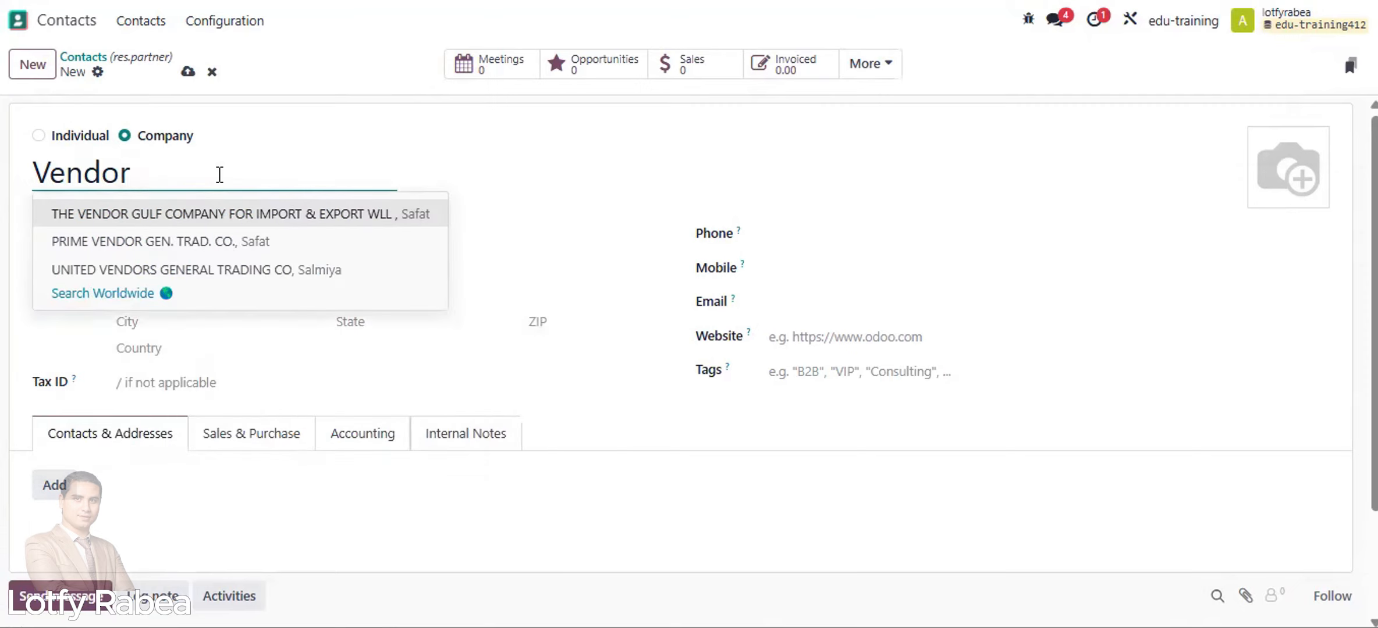
{"action": "type", "text": "3"}
{"action": "left_click", "coordinate": [621, 128]}
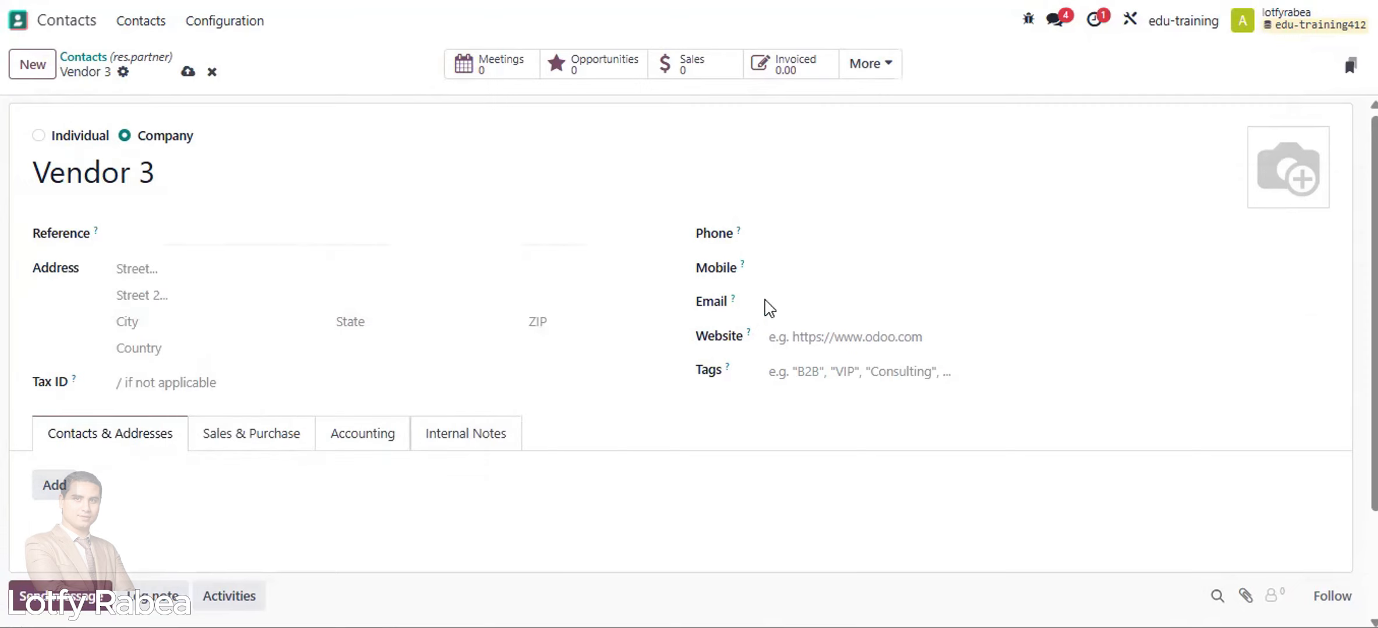
{"action": "left_click", "coordinate": [905, 367]}
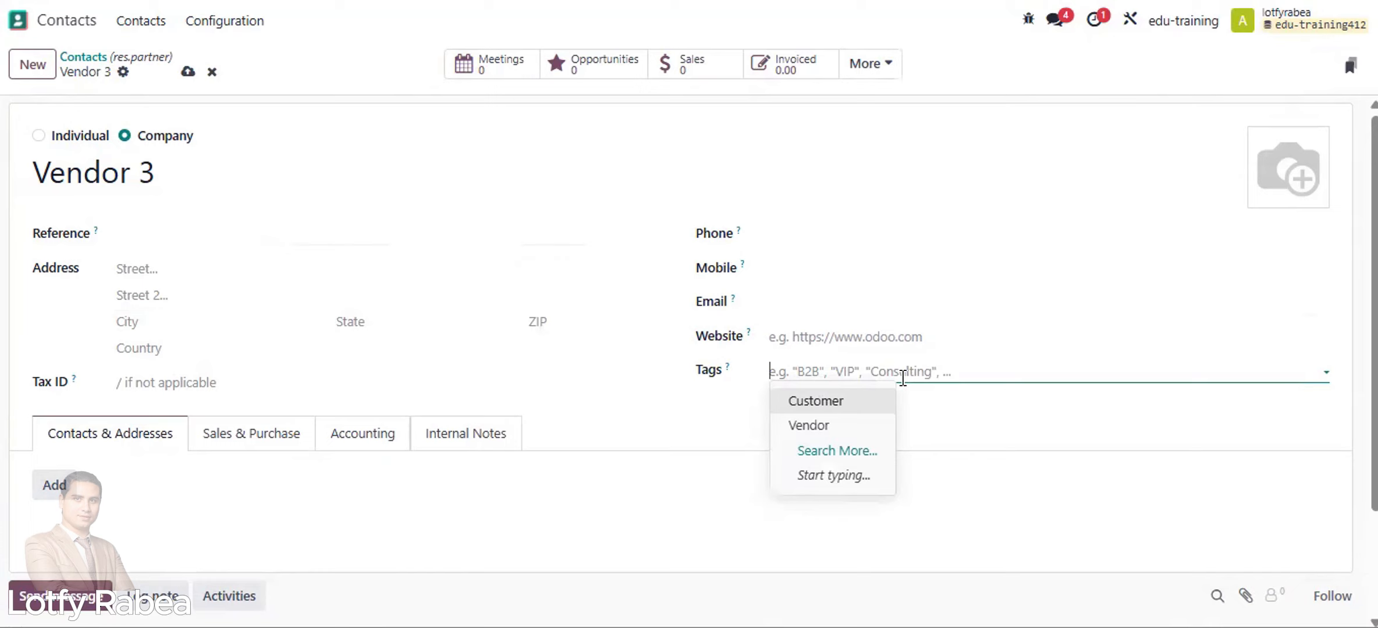
{"action": "left_click", "coordinate": [876, 435]}
{"action": "left_click", "coordinate": [187, 71]}
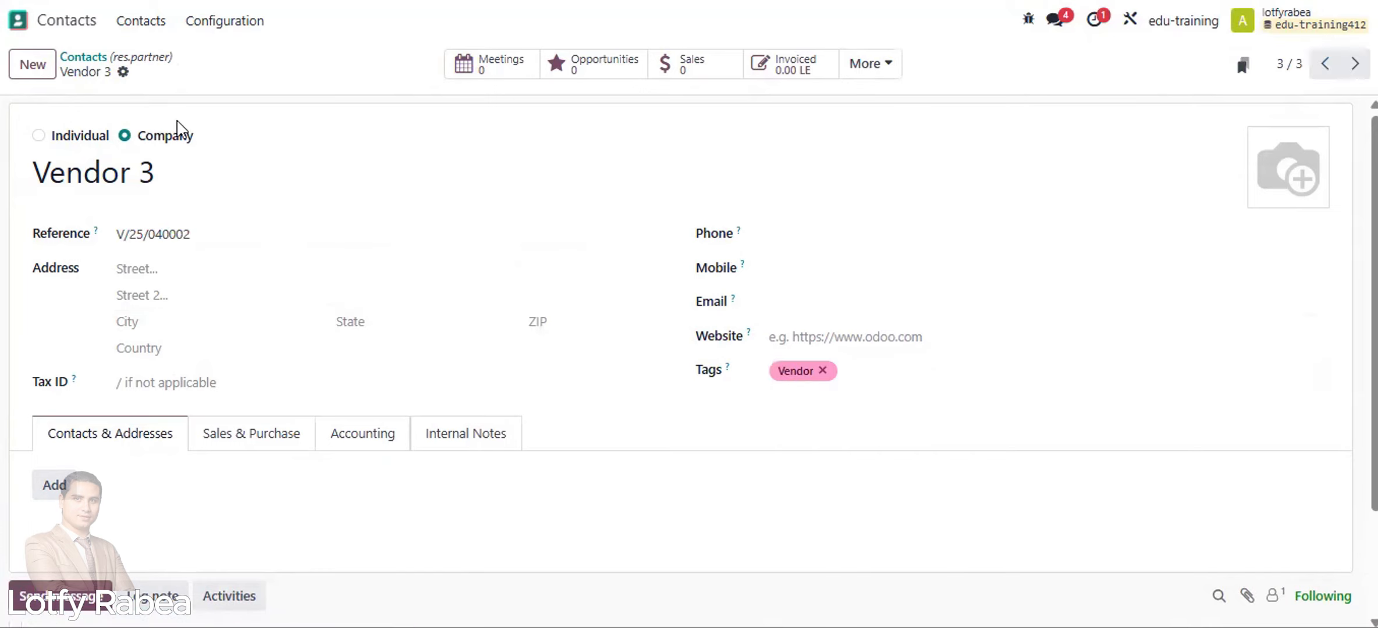
Step: Check the last digit of the Vendor 3 contact's reference and return to the overview of all apps
{"action": "left_click_drag", "start_coordinate": [195, 237], "coordinate": [184, 238]}
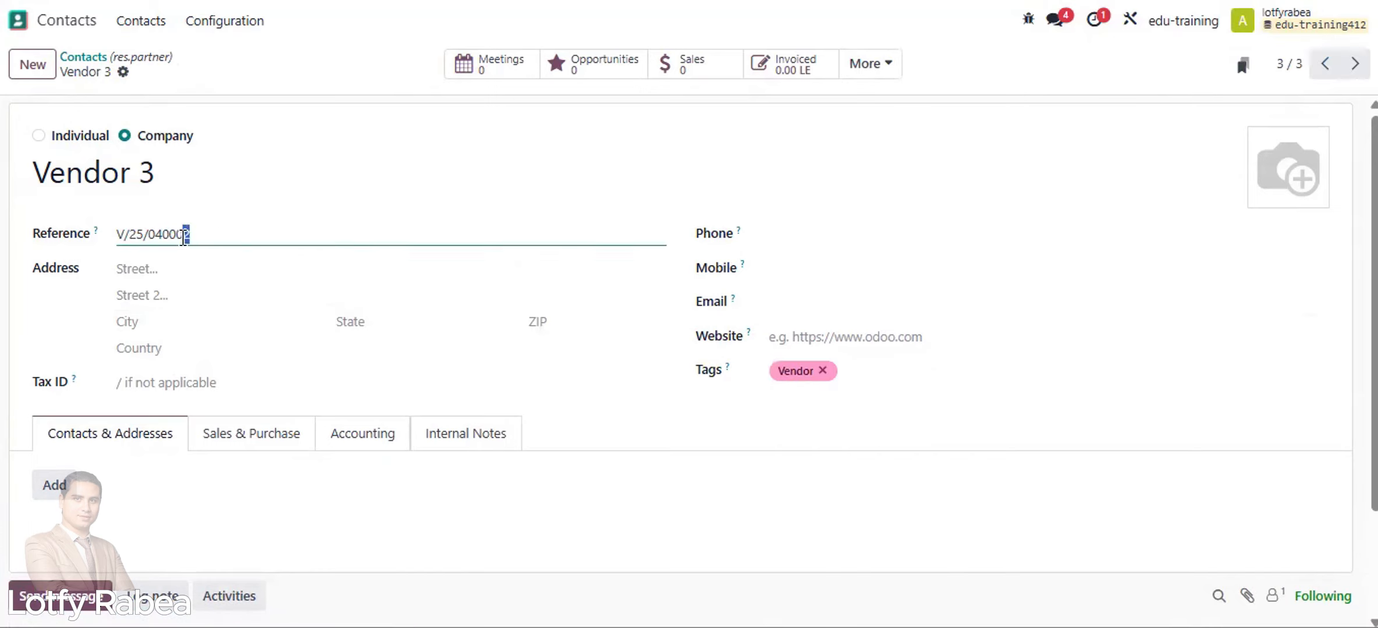
{"action": "left_click", "coordinate": [324, 77]}
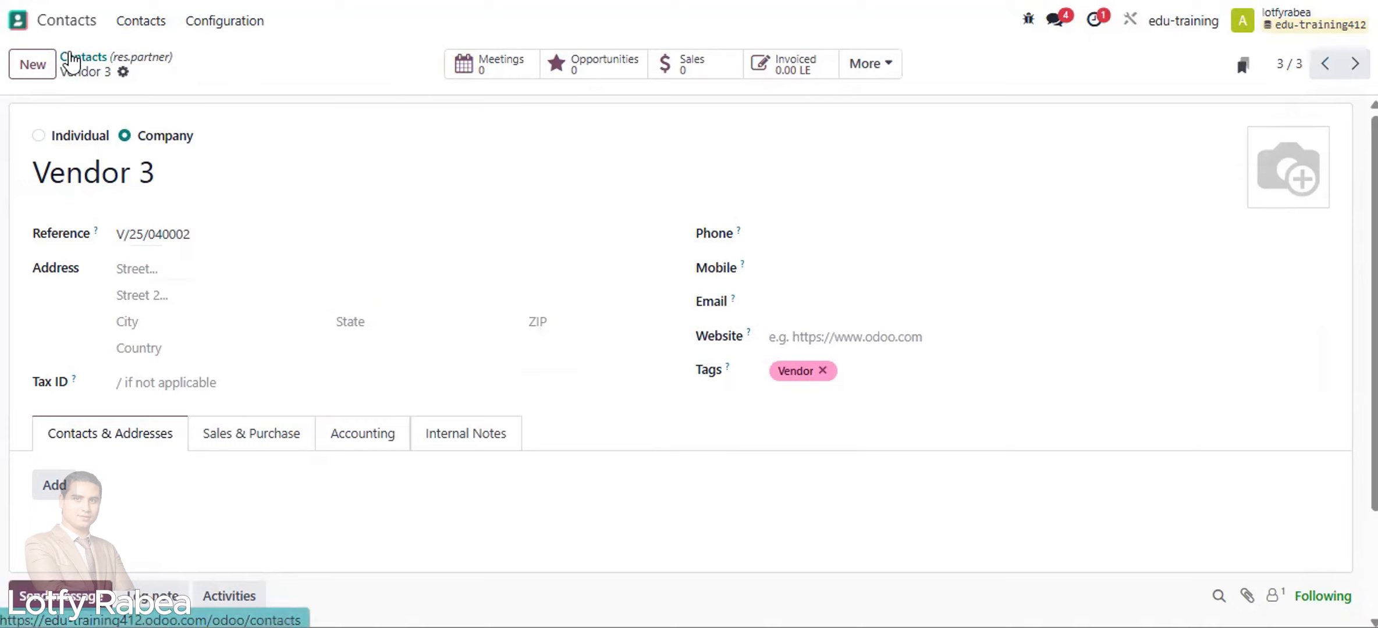
{"action": "left_click", "coordinate": [19, 23]}
{"action": "left_click", "coordinate": [18, 25]}
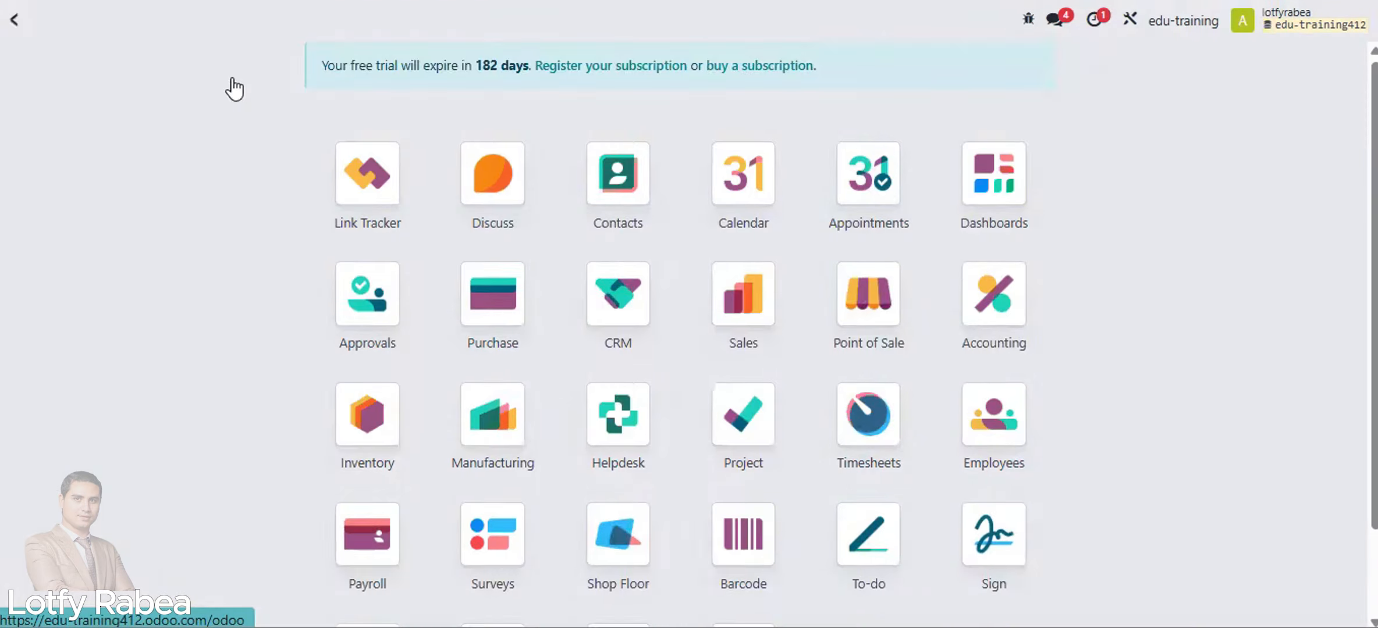